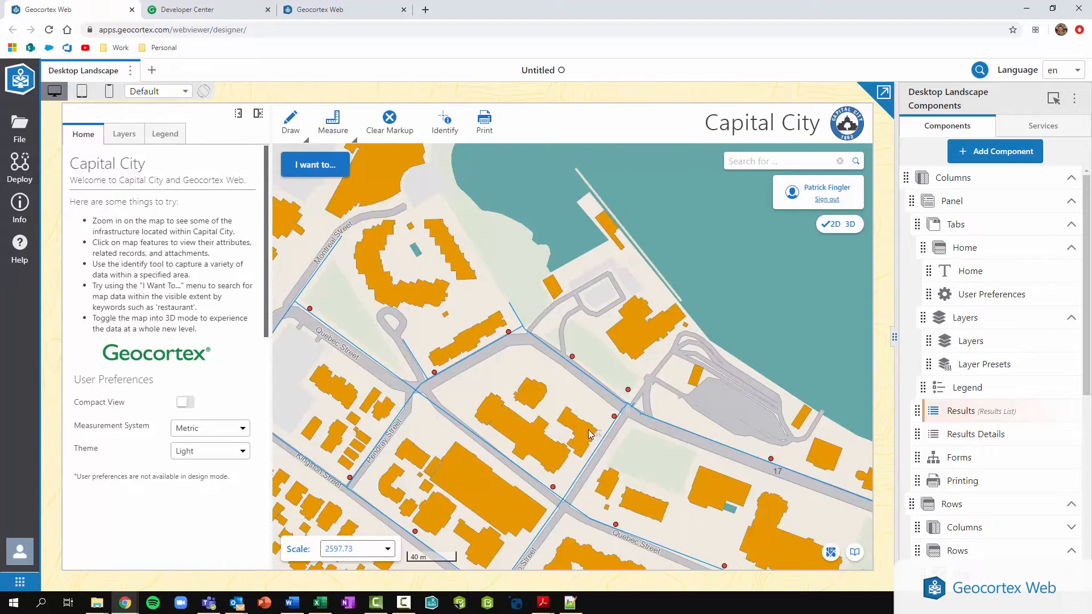
Step: View the details of the highlighted-route water main and the fire hydrant on Quebec Street, including the hydrant location's other result
{"action": "left_click", "coordinate": [573, 360]}
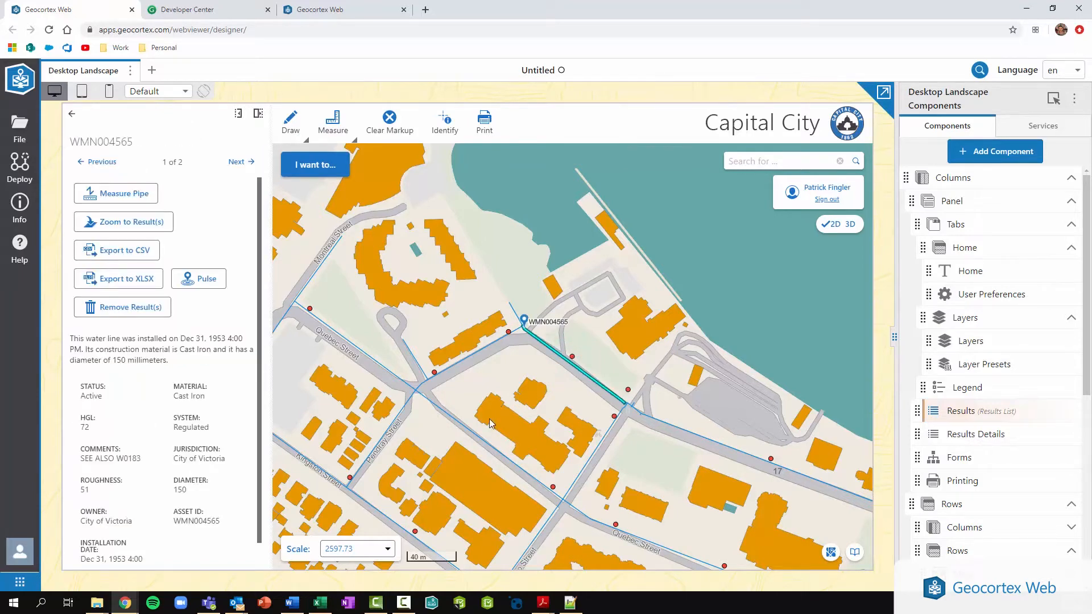
{"action": "left_click_drag", "start_coordinate": [473, 415], "coordinate": [574, 374]}
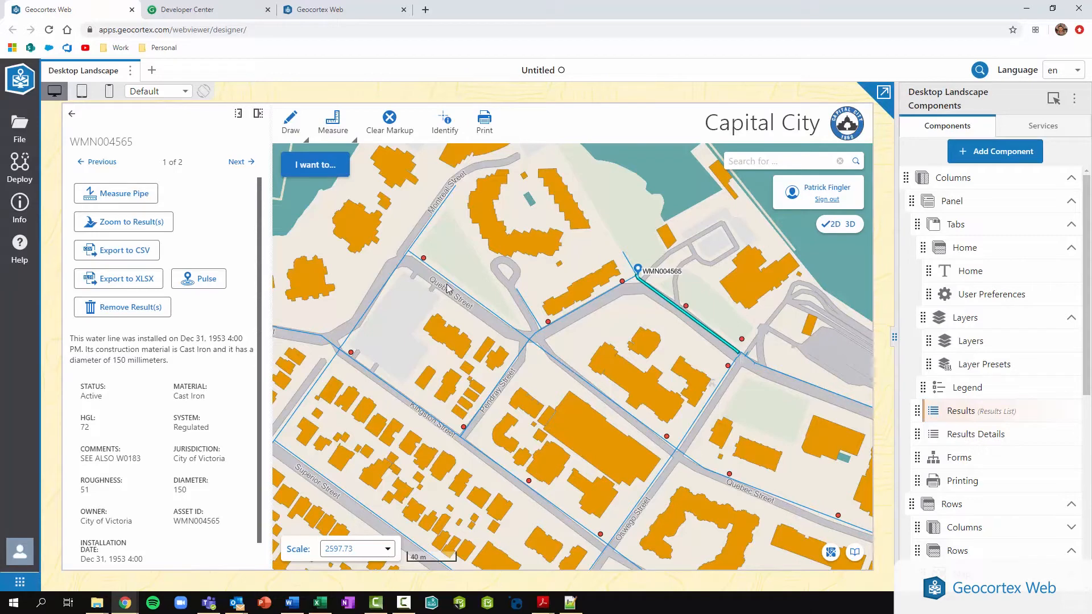
{"action": "left_click", "coordinate": [424, 260]}
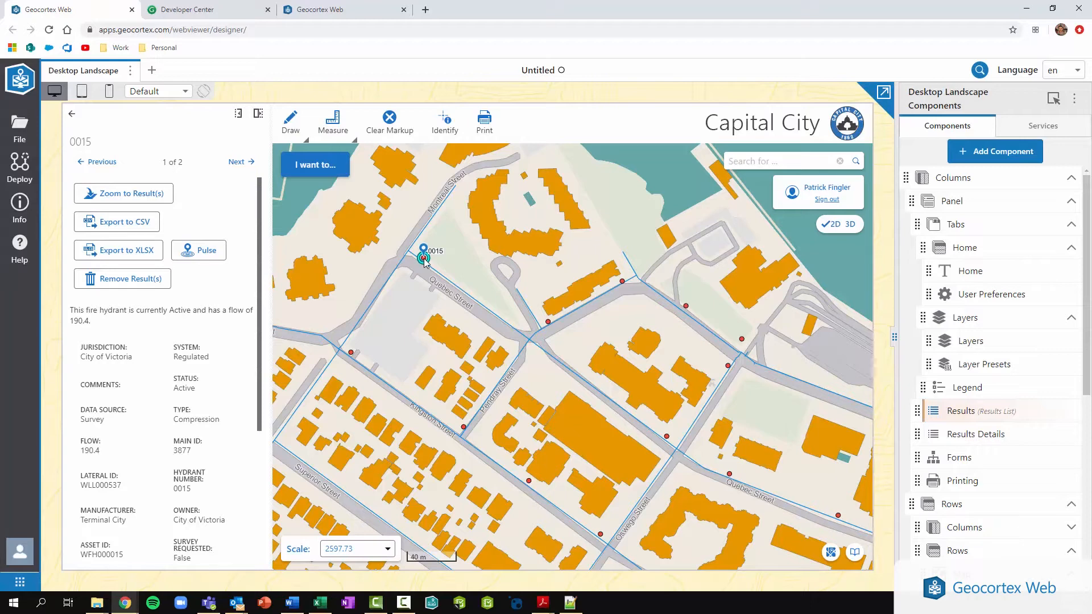
{"action": "left_click", "coordinate": [239, 163]}
{"action": "left_click", "coordinate": [117, 165]}
Step: Identify all features within a small area around the fire hydrant on Quebec Street
{"action": "left_click", "coordinate": [445, 120]}
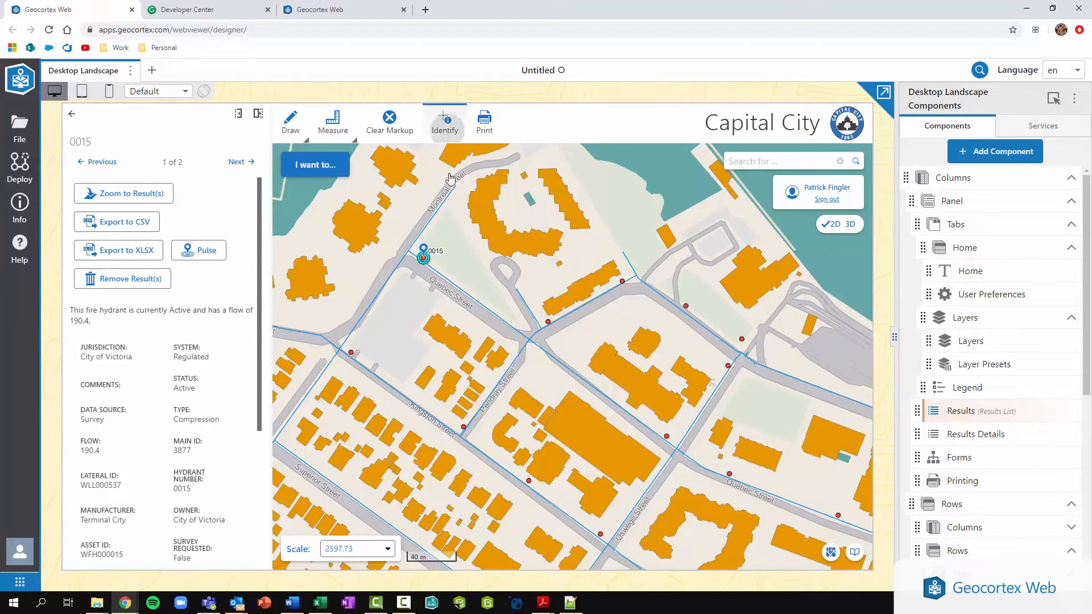
{"action": "left_click_drag", "start_coordinate": [407, 246], "coordinate": [434, 272]}
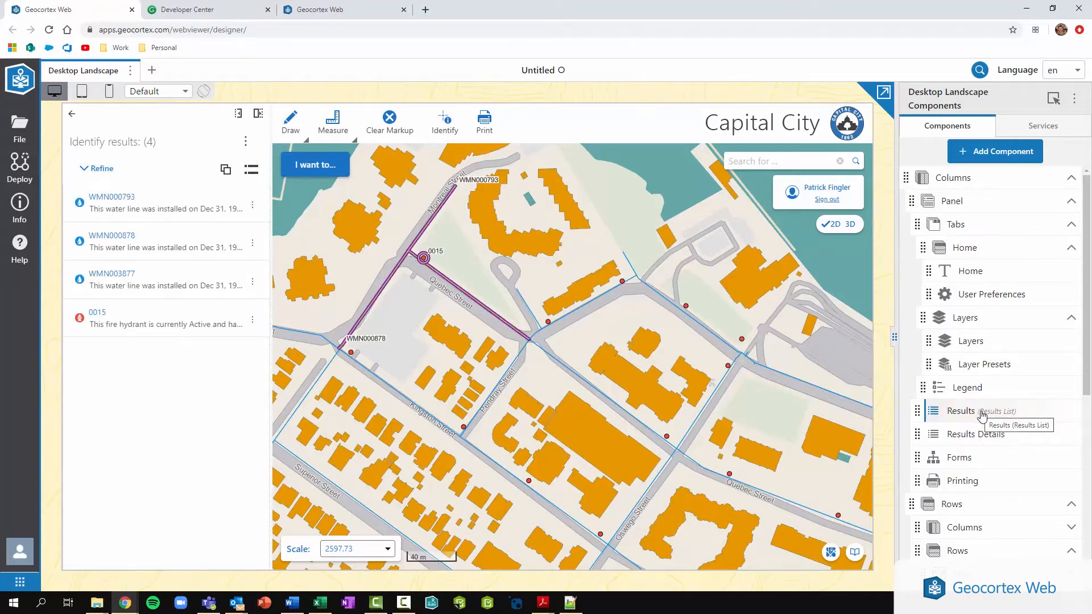
Step: Open the Events settings of the Results list component and check the Result Clicked command by opening result WMN000793
{"action": "left_click", "coordinate": [982, 416]}
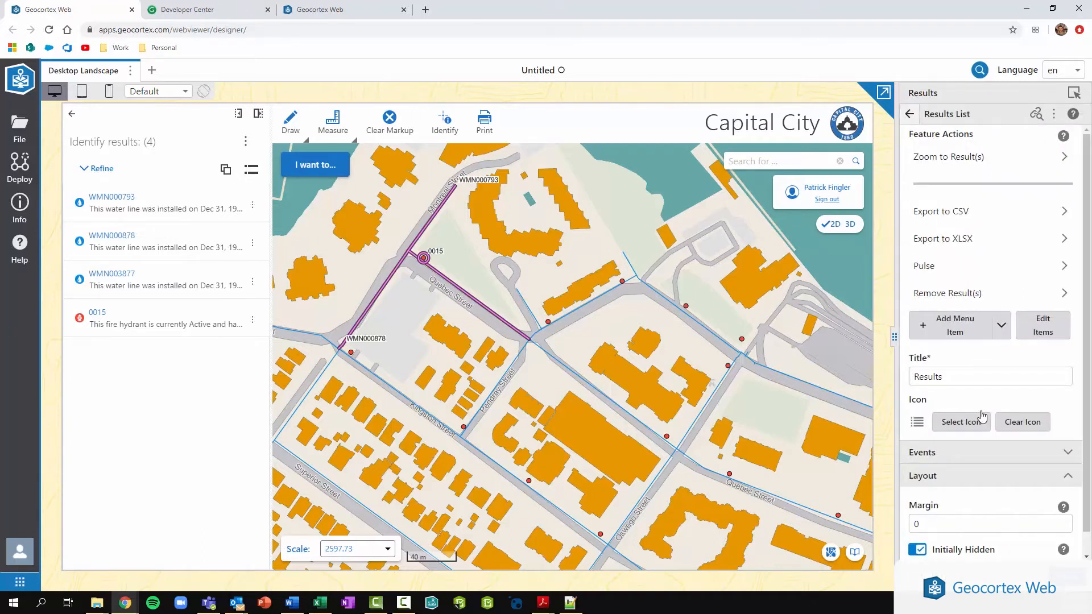
{"action": "left_click", "coordinate": [956, 456]}
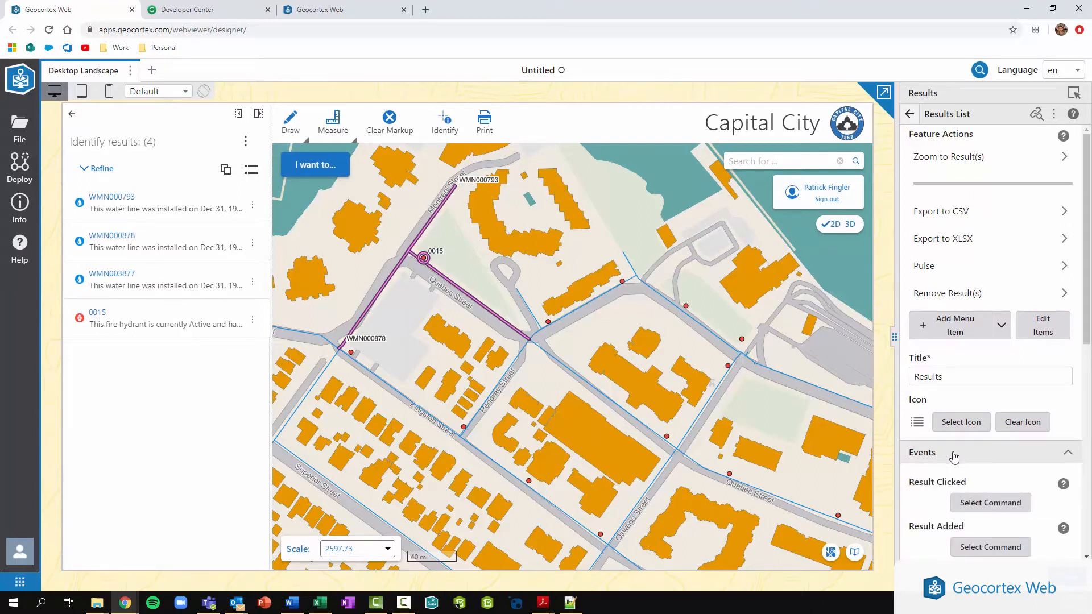
{"action": "scroll", "coordinate": [956, 456], "scroll_direction": "down", "scroll_amount": 1}
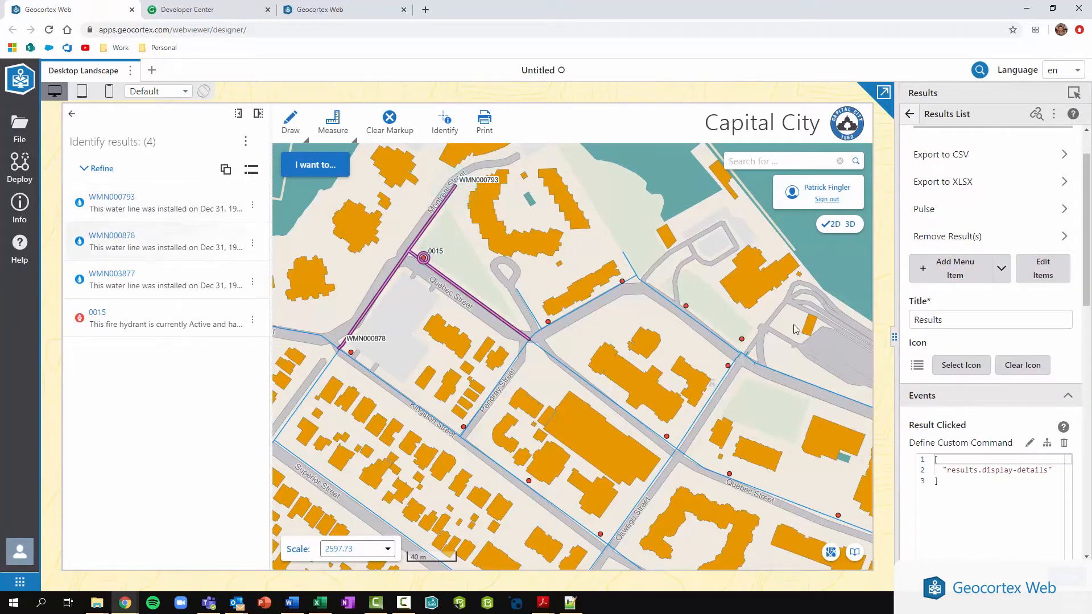
{"action": "scroll", "coordinate": [912, 363], "scroll_direction": "down", "scroll_amount": 1}
{"action": "scroll", "coordinate": [912, 363], "scroll_direction": "down", "scroll_amount": 3}
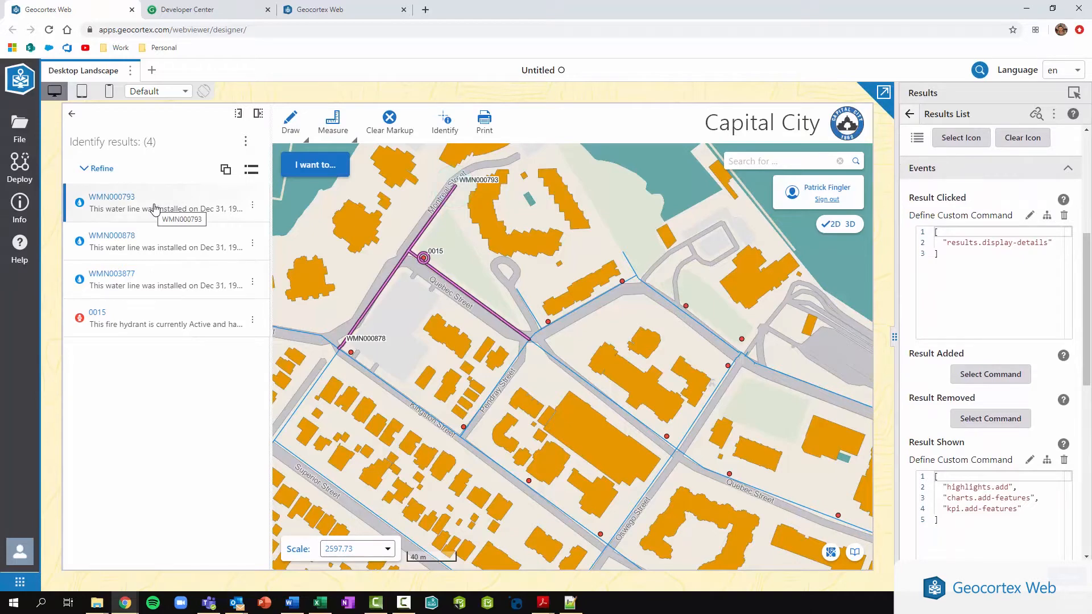
{"action": "left_click", "coordinate": [154, 208]}
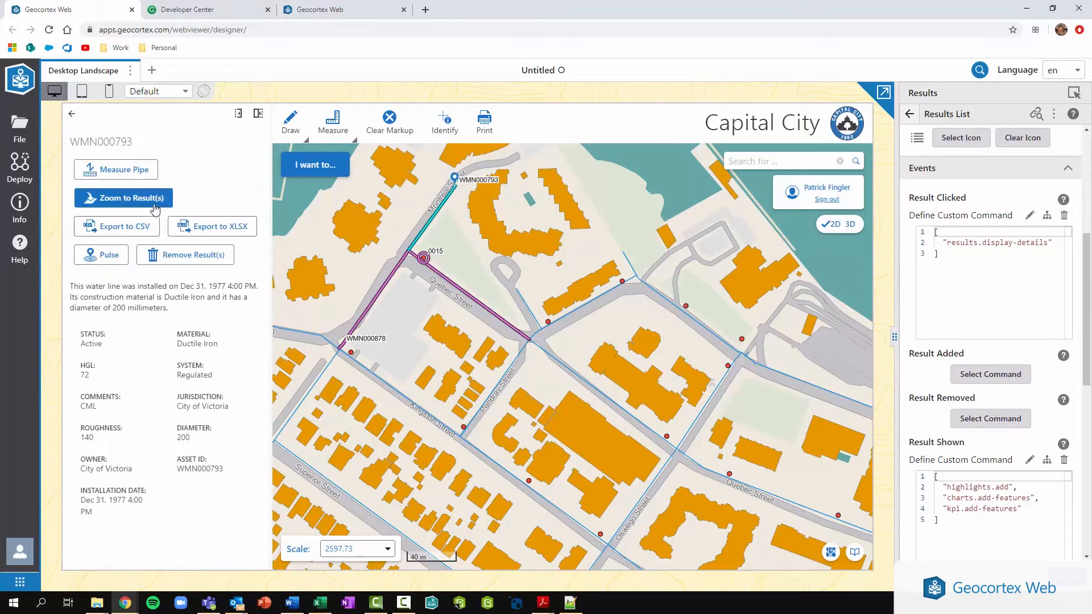
{"action": "mouse_move", "coordinate": [946, 244]}
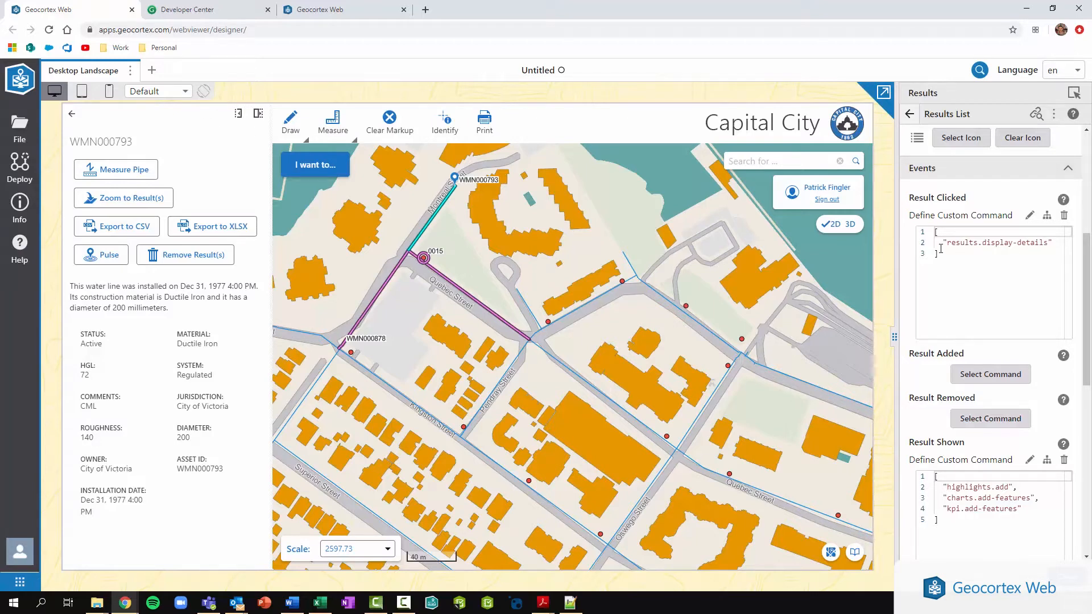
Step: Switch to the Geocortex Developer Center and look up the Web API's Commands, Operations and Events Reference, viewing its Commands section
{"action": "left_click", "coordinate": [222, 12]}
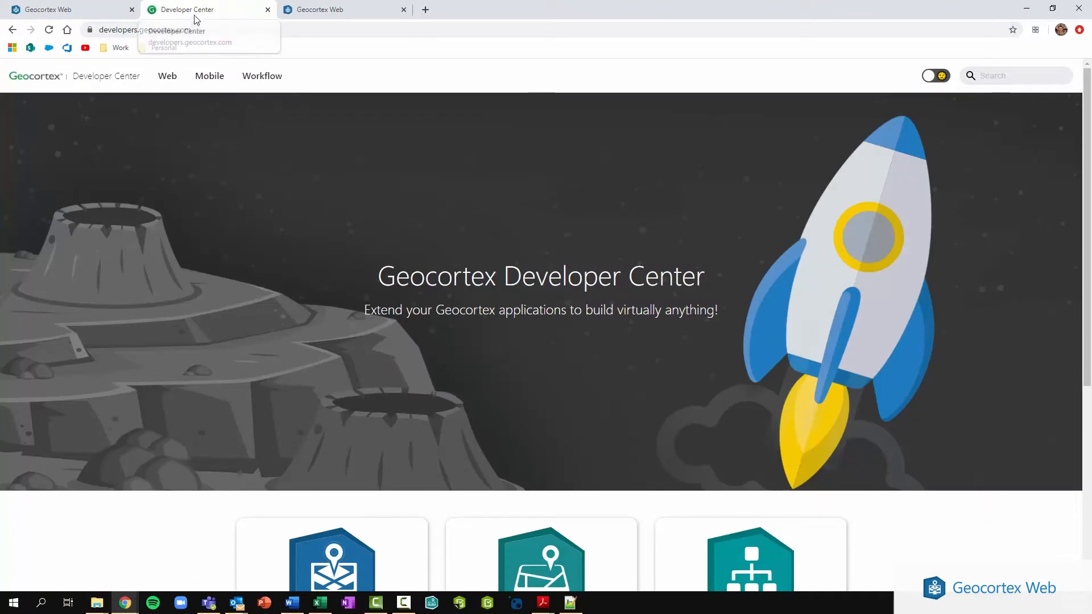
{"action": "scroll", "coordinate": [229, 220], "scroll_direction": "down", "scroll_amount": 3}
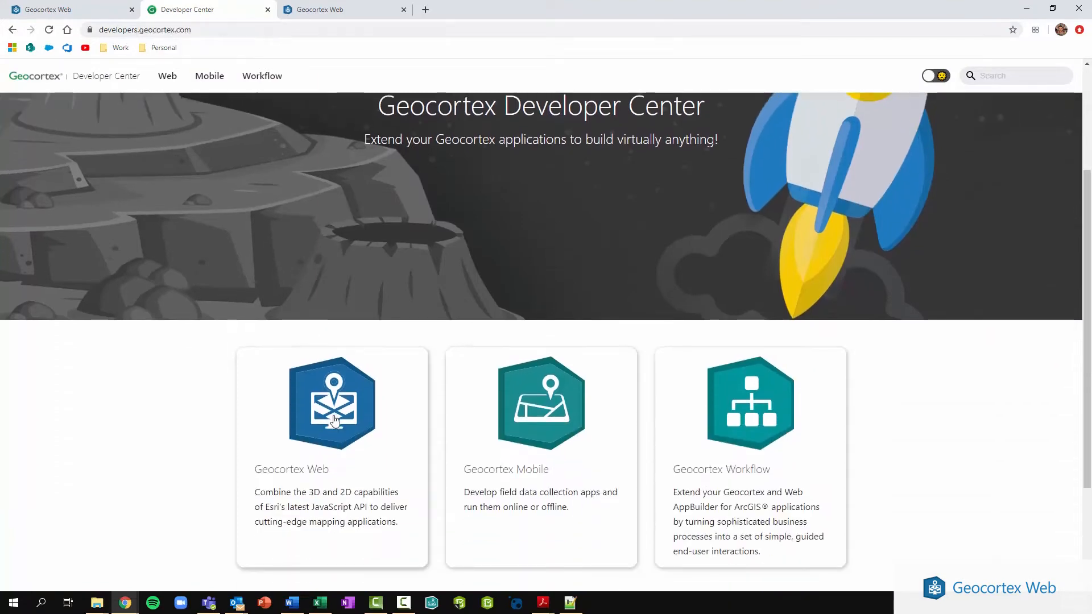
{"action": "left_click", "coordinate": [334, 420]}
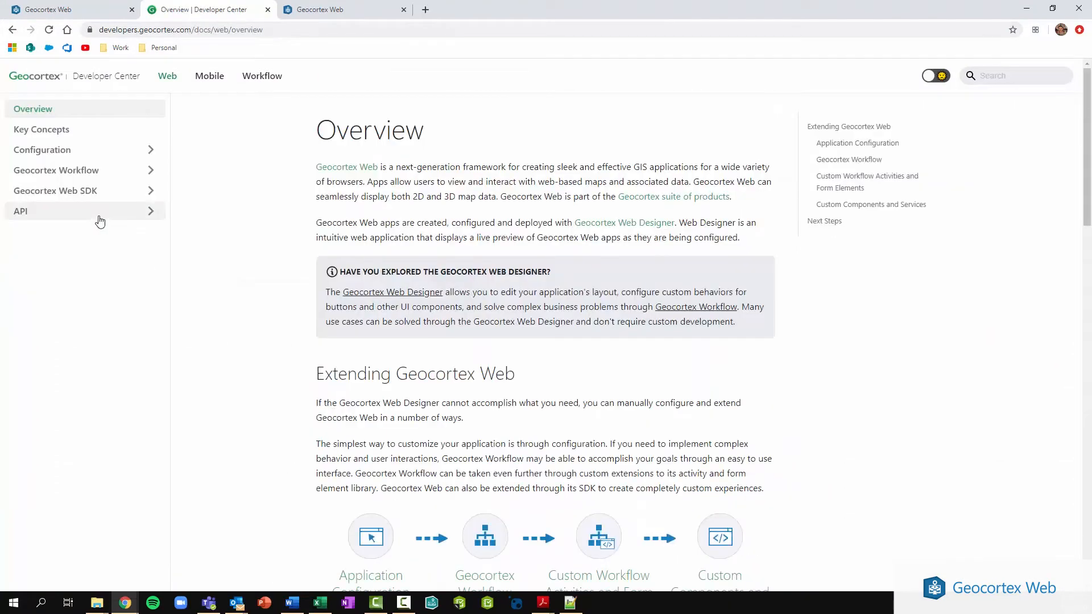
{"action": "left_click", "coordinate": [100, 219]}
{"action": "left_click", "coordinate": [74, 239]}
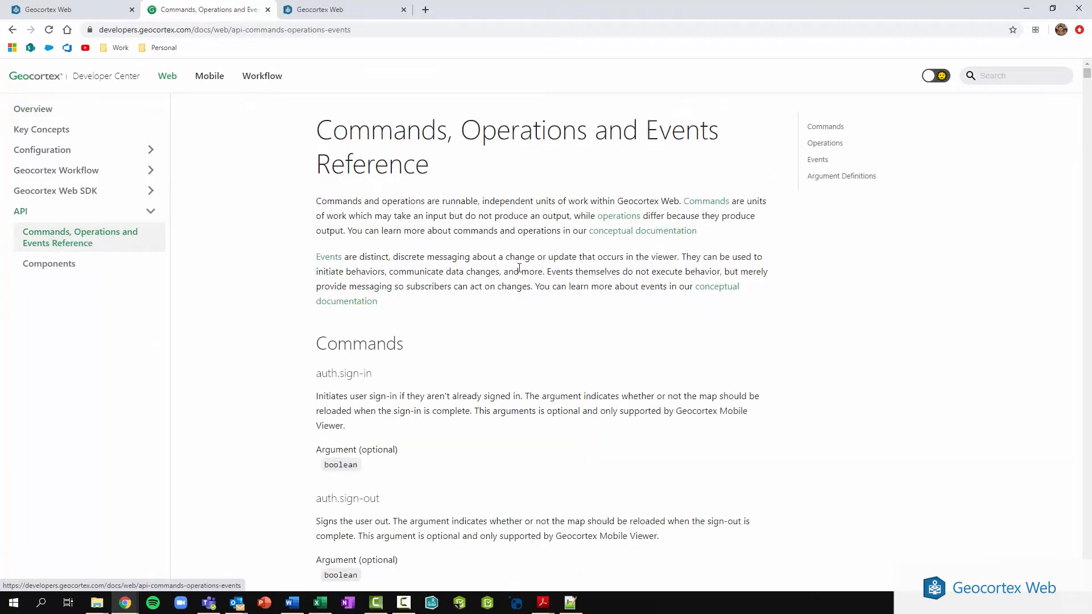
{"action": "scroll", "coordinate": [455, 251], "scroll_direction": "down", "scroll_amount": 2}
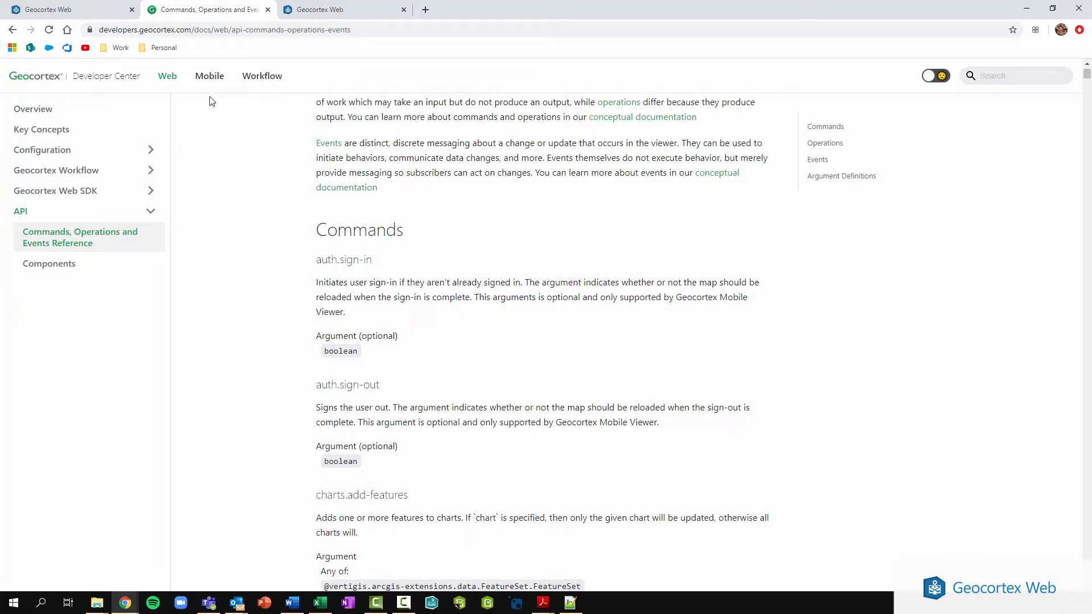
Step: Return to Web Designer, view the Result Shown command chain, and open result WMN000878 from the identify results
{"action": "left_click", "coordinate": [86, 11]}
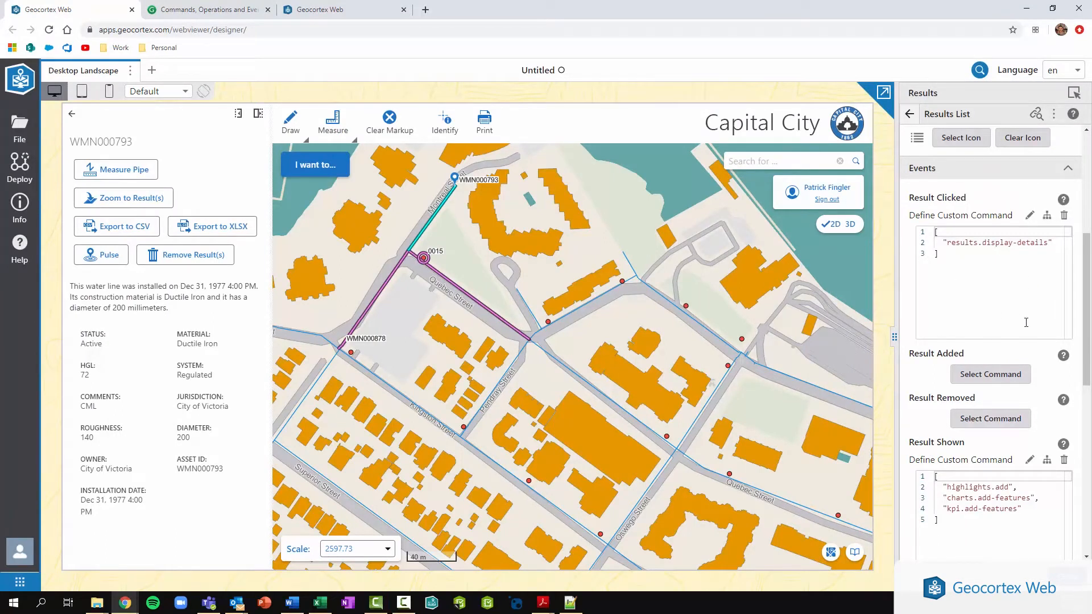
{"action": "scroll", "coordinate": [981, 456], "scroll_direction": "down", "scroll_amount": 1}
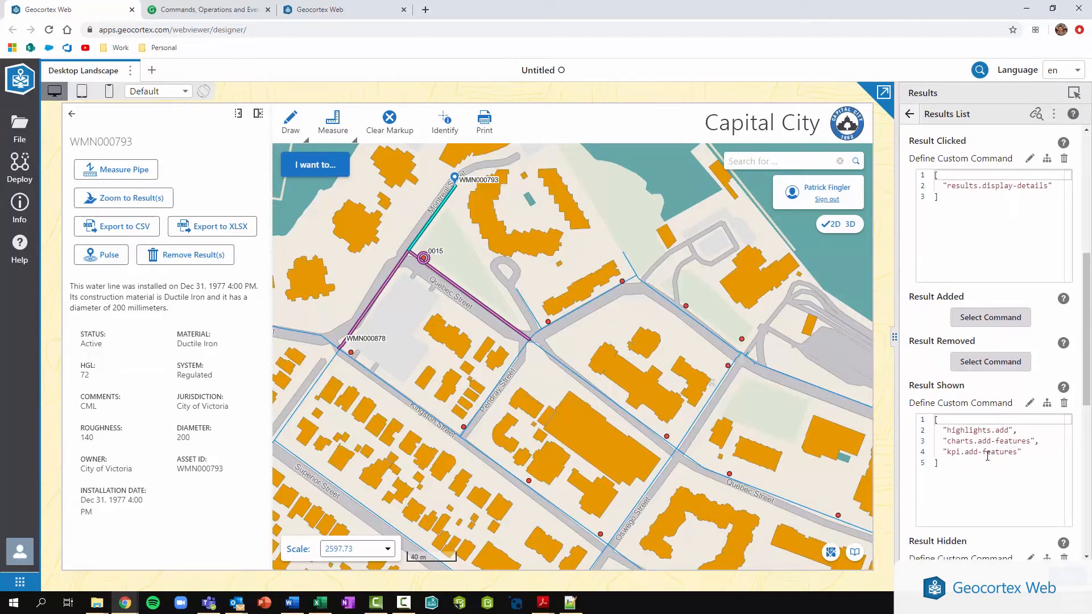
{"action": "left_click", "coordinate": [69, 118]}
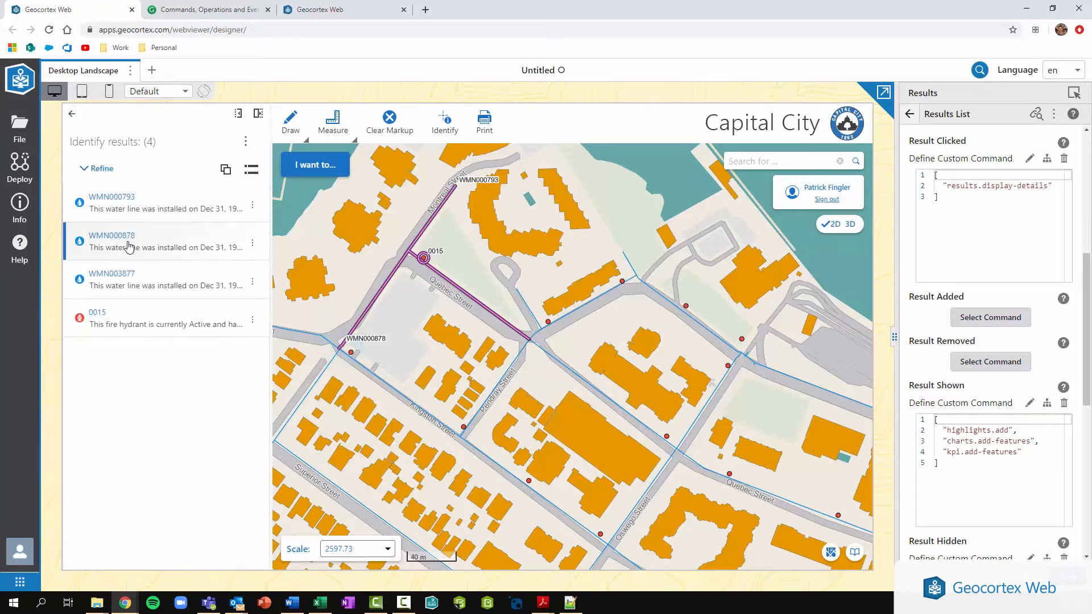
{"action": "left_click", "coordinate": [129, 247]}
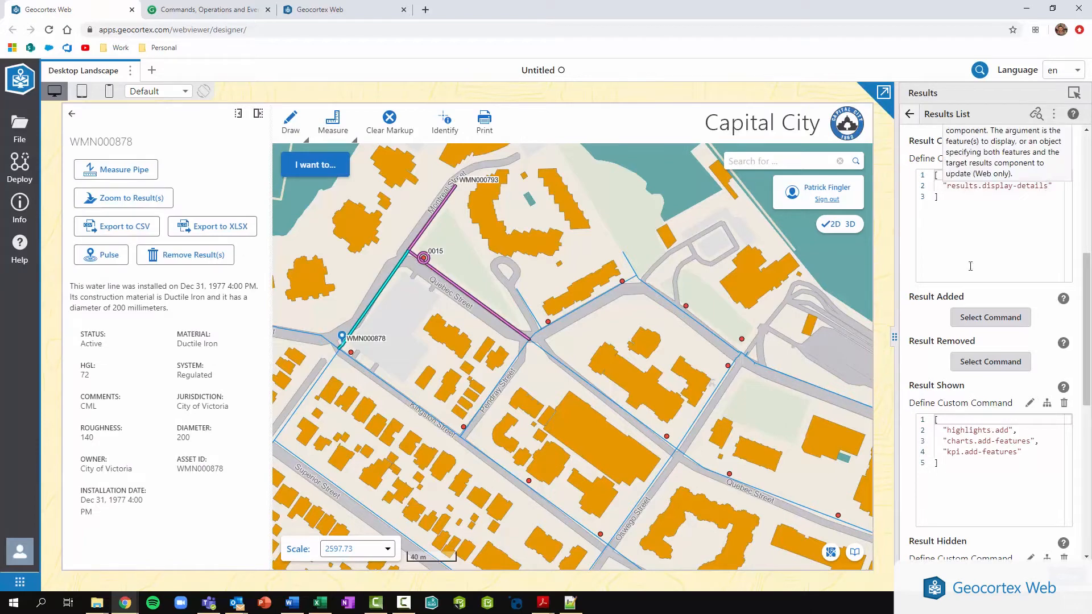
Step: Examine the commands assigned to the Results list's remaining events, from Result Added through Result Deselected
{"action": "scroll", "coordinate": [947, 298], "scroll_direction": "down", "scroll_amount": 3}
{"action": "scroll", "coordinate": [948, 298], "scroll_direction": "down", "scroll_amount": 2}
{"action": "scroll", "coordinate": [947, 300], "scroll_direction": "up", "scroll_amount": 3}
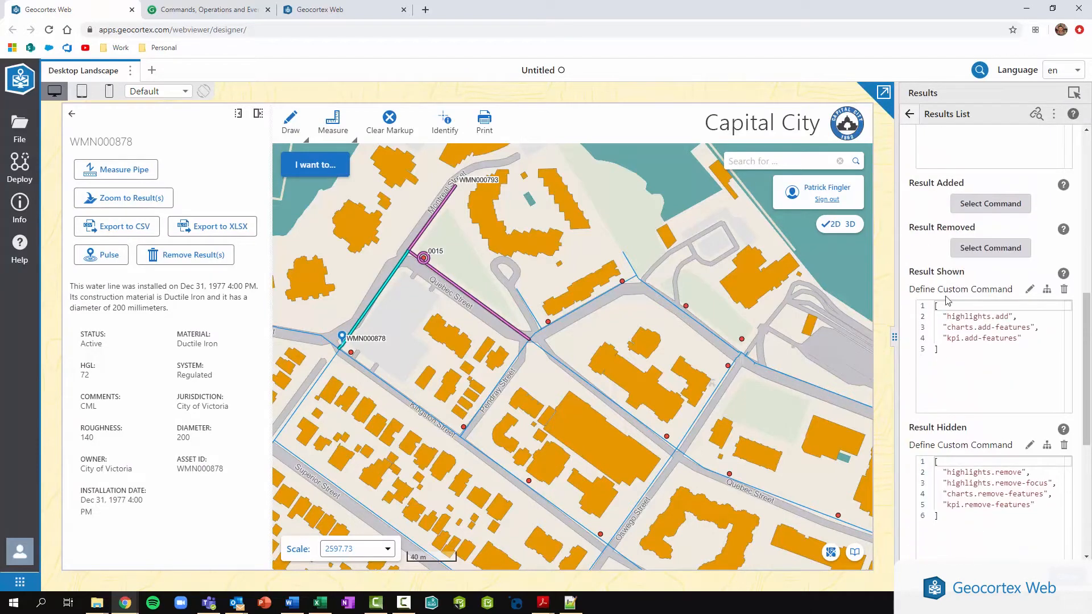
{"action": "scroll", "coordinate": [948, 301], "scroll_direction": "down", "scroll_amount": 5}
{"action": "scroll", "coordinate": [946, 303], "scroll_direction": "up", "scroll_amount": 6}
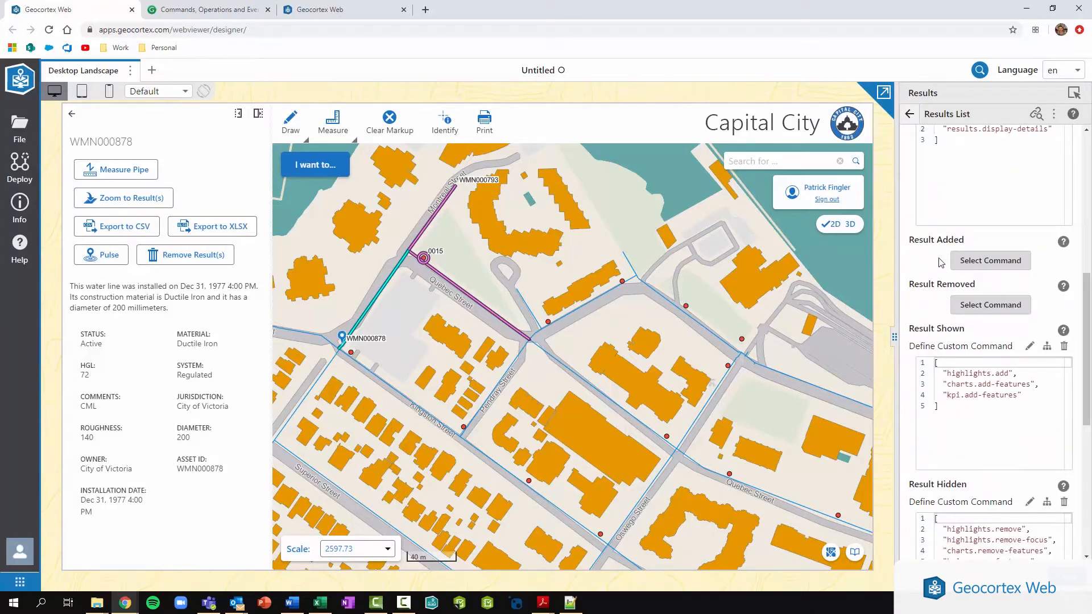
{"action": "scroll", "coordinate": [907, 336], "scroll_direction": "down", "scroll_amount": 5}
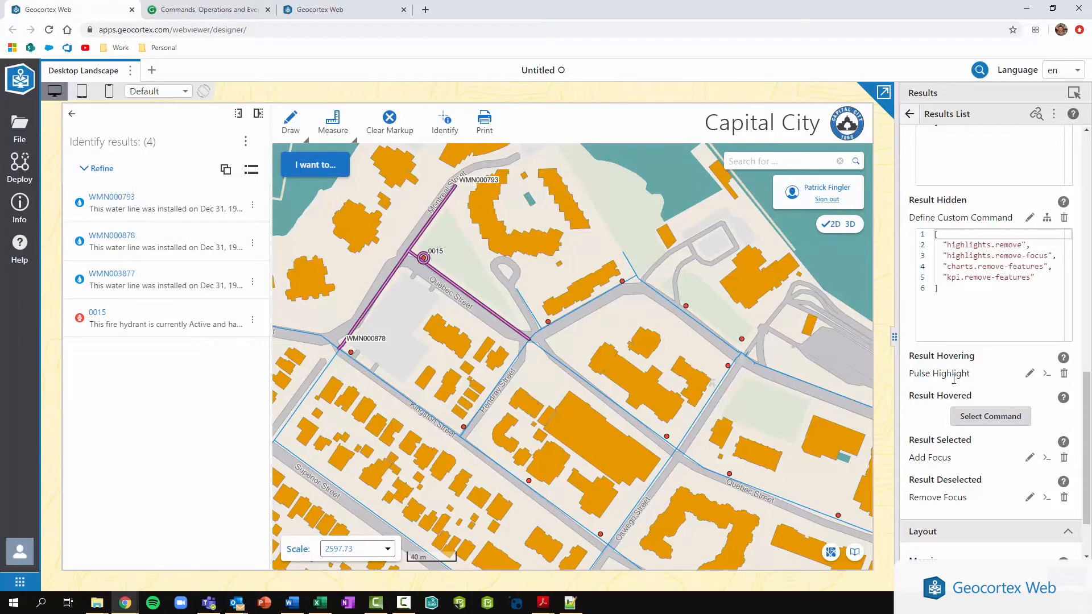
Step: Set the Result Hovering event's command to Add Focus
{"action": "left_click", "coordinate": [1031, 374]}
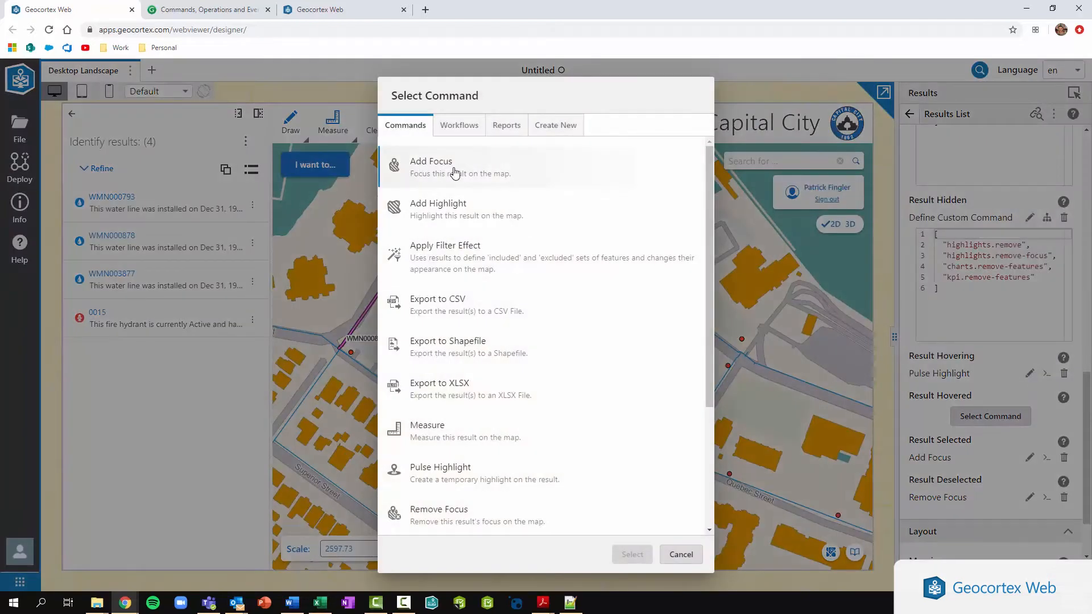
{"action": "scroll", "coordinate": [473, 358], "scroll_direction": "down", "scroll_amount": 3}
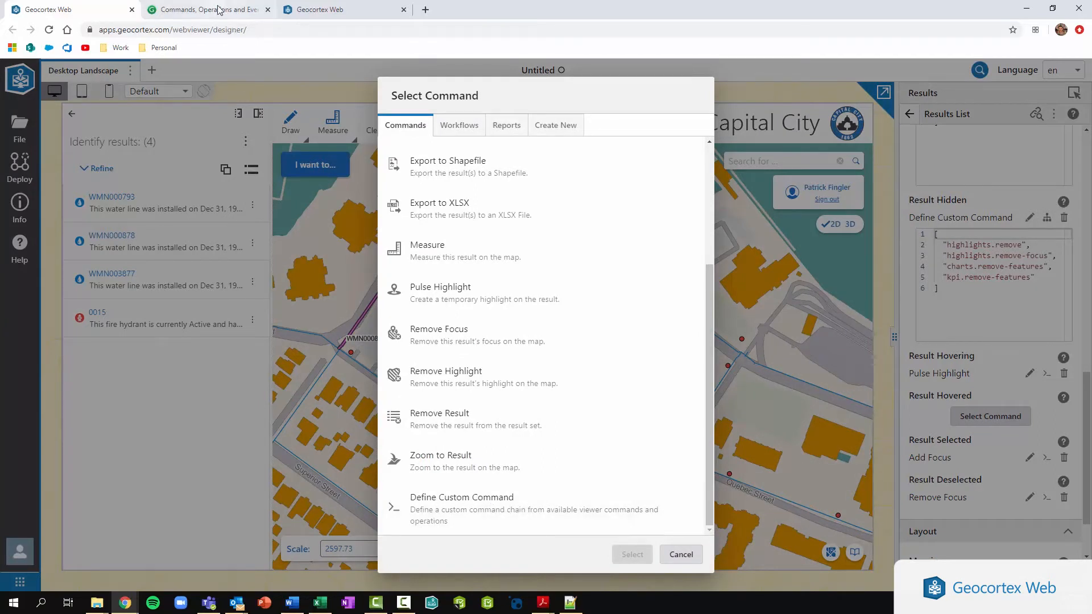
{"action": "scroll", "coordinate": [468, 243], "scroll_direction": "up", "scroll_amount": 3}
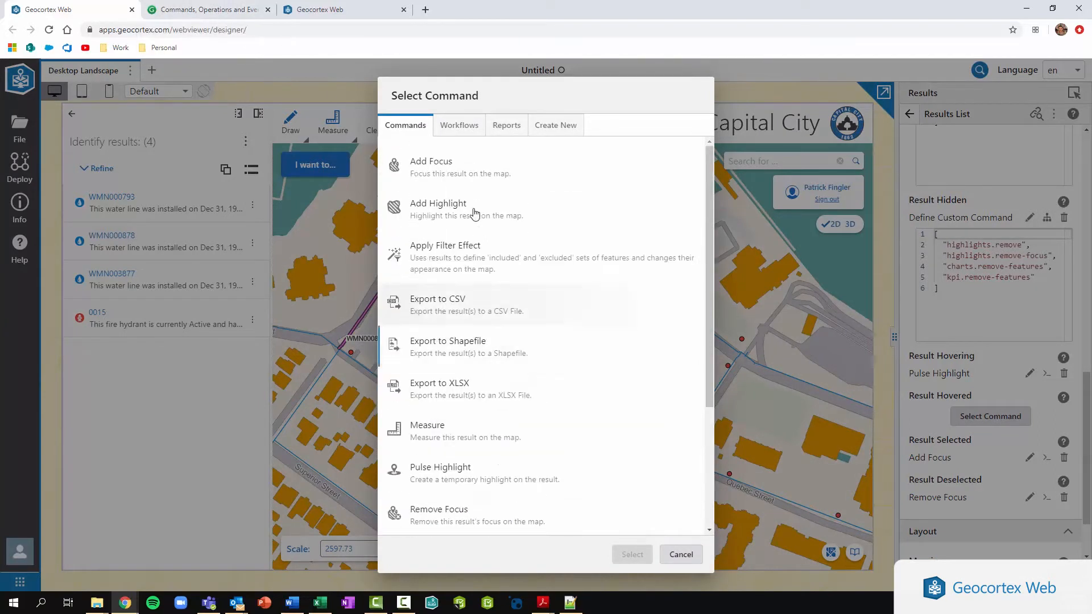
{"action": "left_click", "coordinate": [468, 174]}
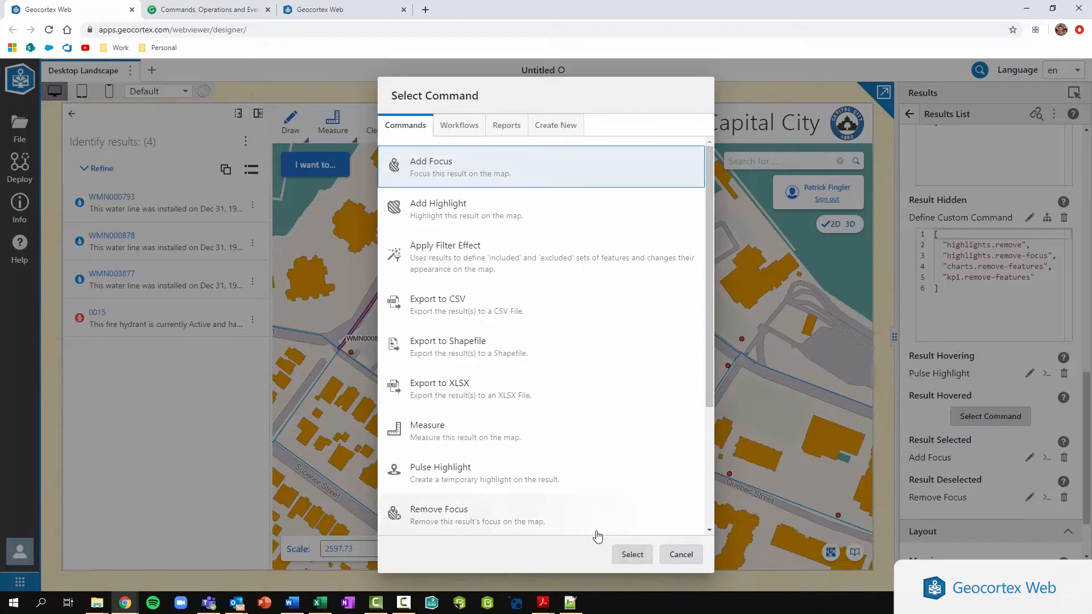
{"action": "left_click", "coordinate": [632, 555]}
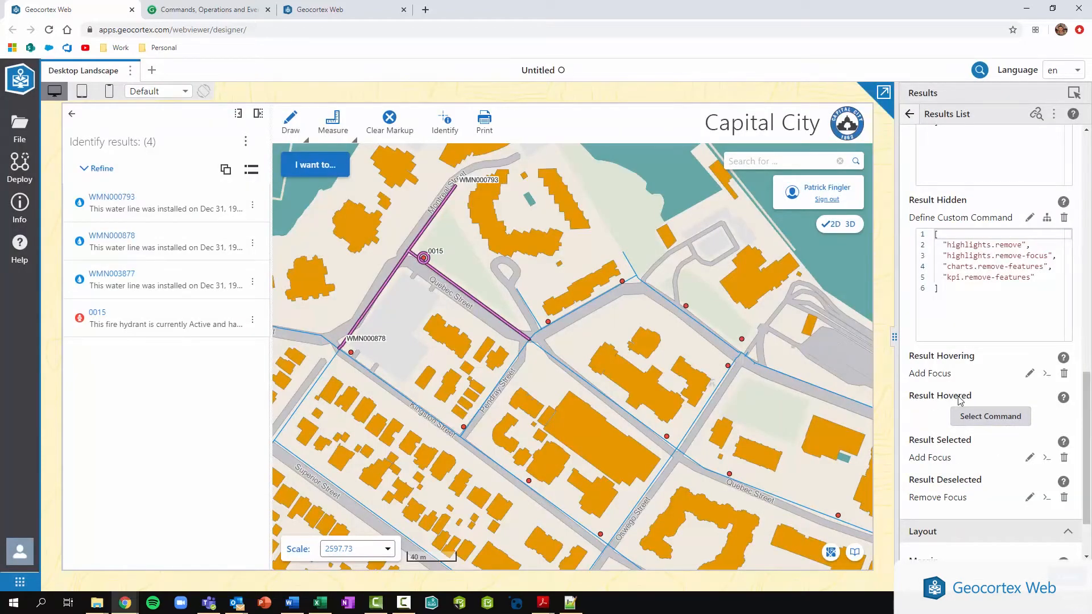
Step: Assign the Remove Focus command to the Result Hovered event and test the focus behaviour on the listed water main results
{"action": "mouse_move", "coordinate": [1063, 399]}
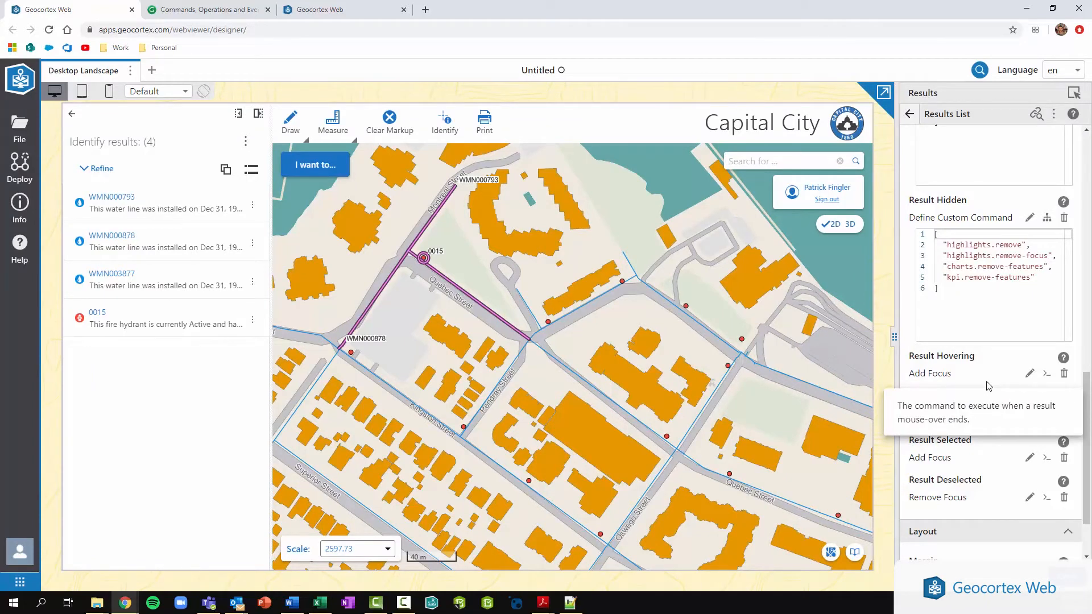
{"action": "left_click", "coordinate": [990, 417]}
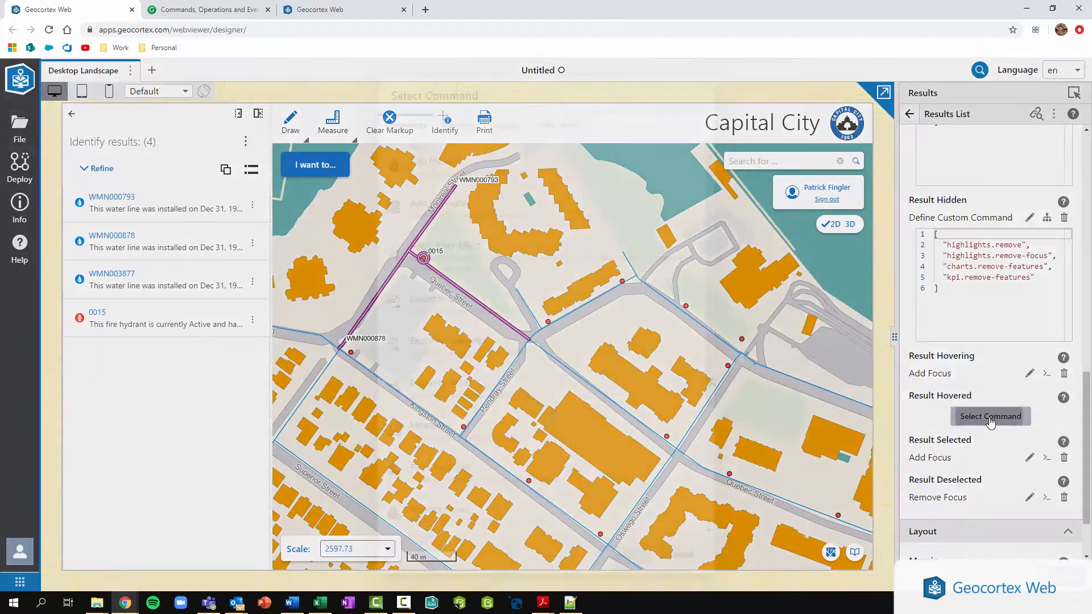
{"action": "left_click", "coordinate": [447, 527]}
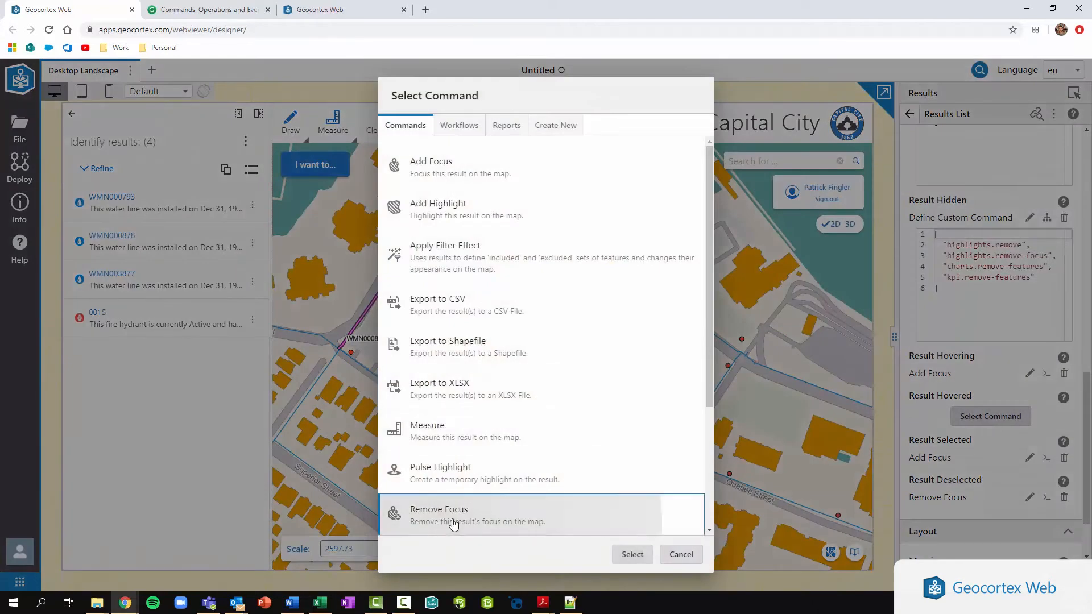
{"action": "left_click", "coordinate": [631, 555]}
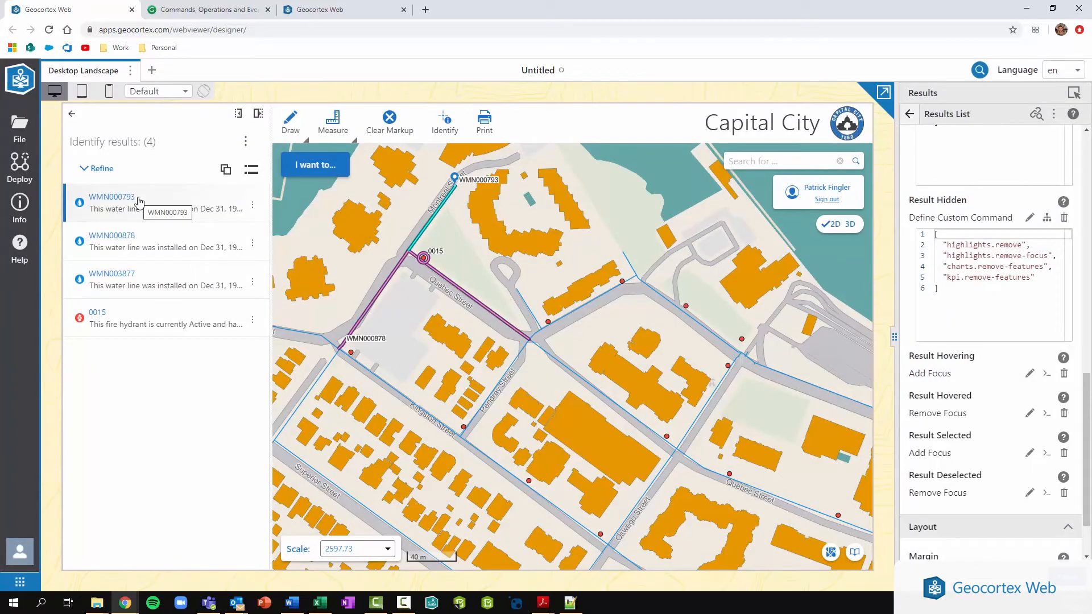
{"action": "mouse_move", "coordinate": [139, 234]}
{"action": "mouse_move", "coordinate": [141, 273]}
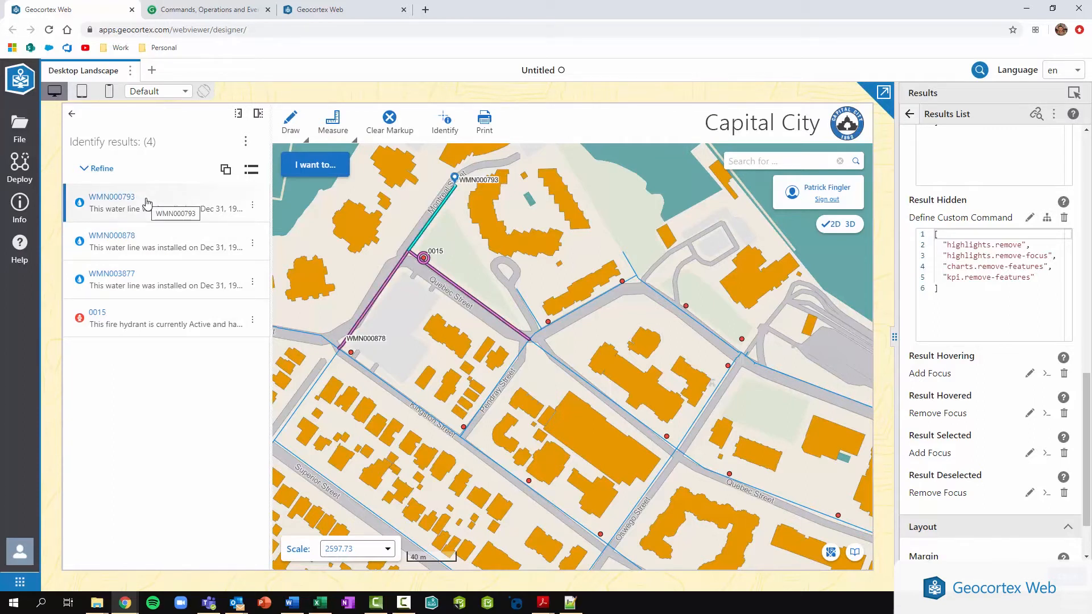
Step: Review the commands available for the Result Hovering event and convert its Add Focus command to a custom command chain
{"action": "left_click", "coordinate": [1030, 380]}
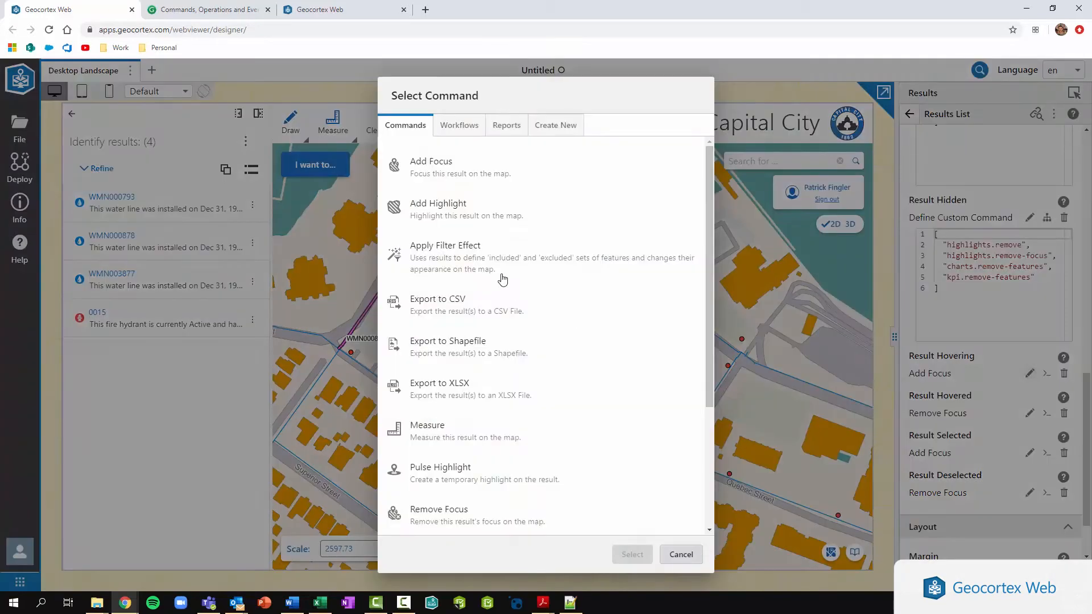
{"action": "scroll", "coordinate": [529, 512], "scroll_direction": "down", "scroll_amount": 3}
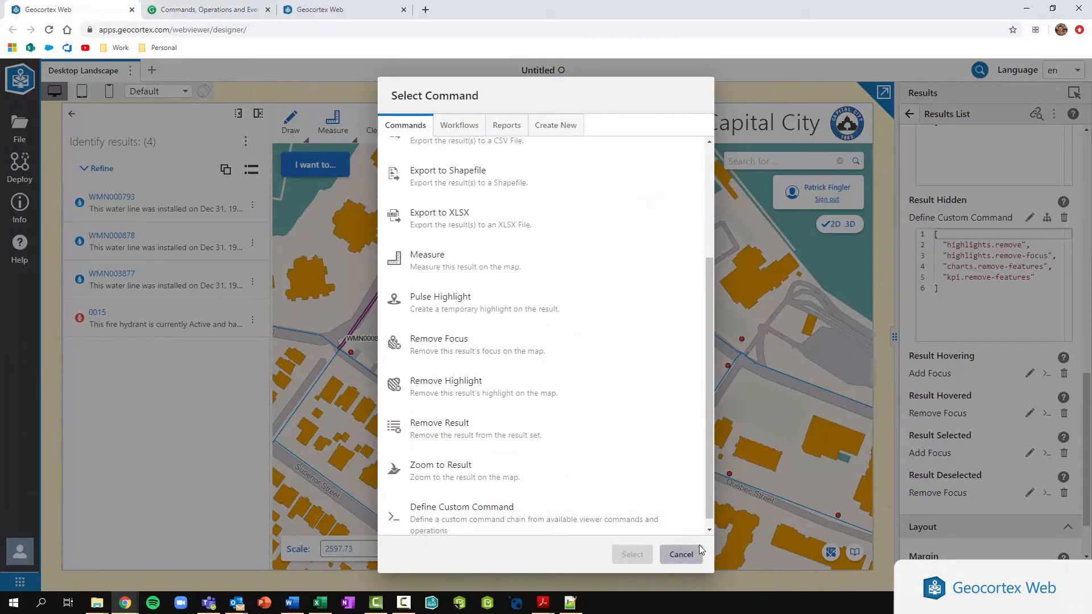
{"action": "left_click", "coordinate": [681, 555]}
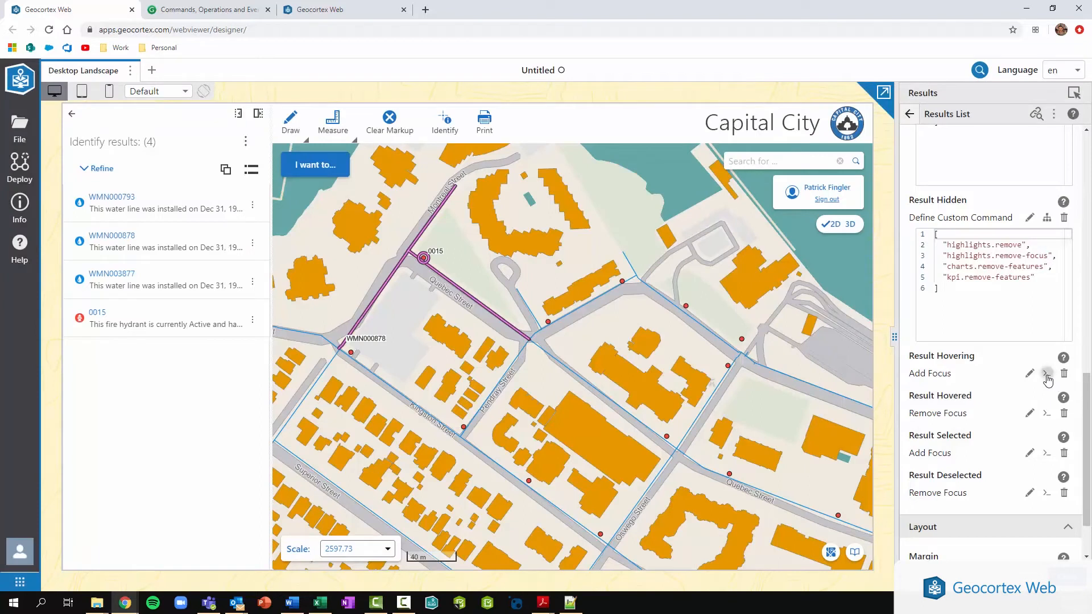
{"action": "left_click", "coordinate": [1047, 376]}
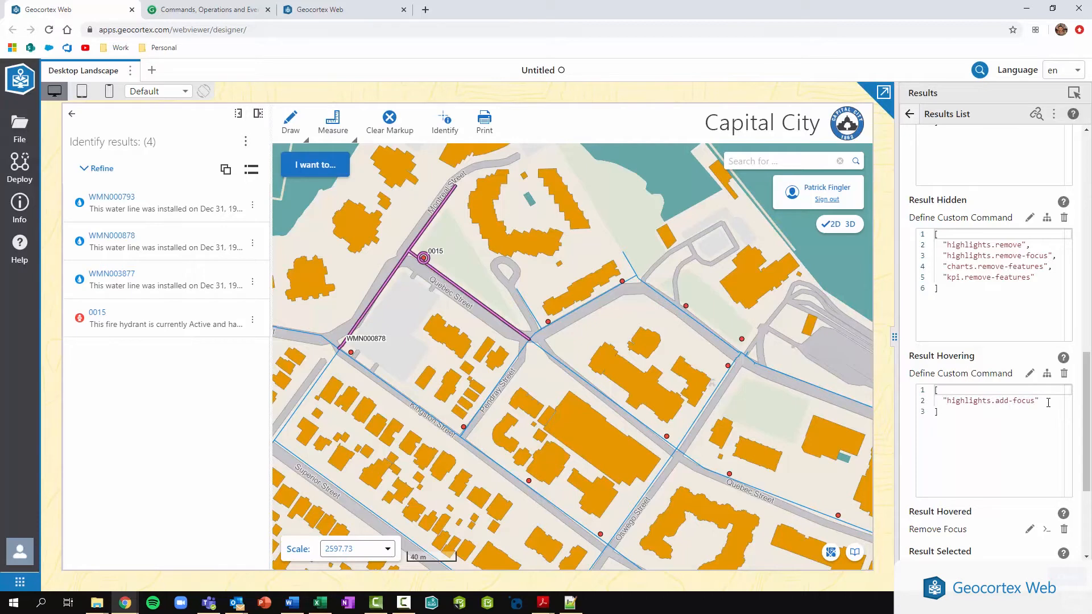
Step: Add "map.zoom-to-features" after "results.display-details" in the Result Clicked command chain
{"action": "scroll", "coordinate": [1047, 412], "scroll_direction": "up", "scroll_amount": 8}
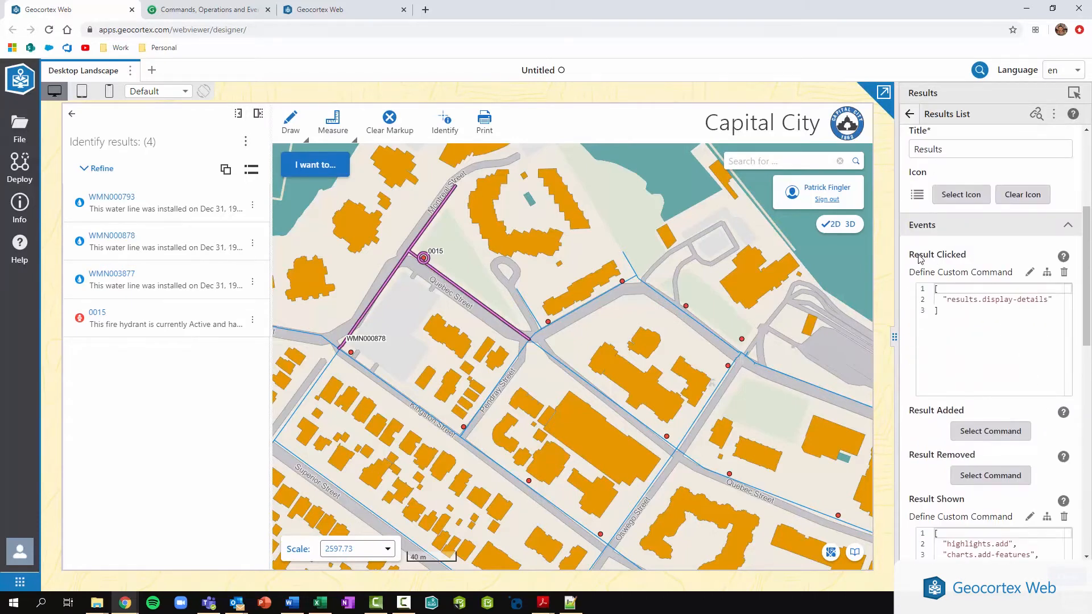
{"action": "left_click", "coordinate": [1054, 301]}
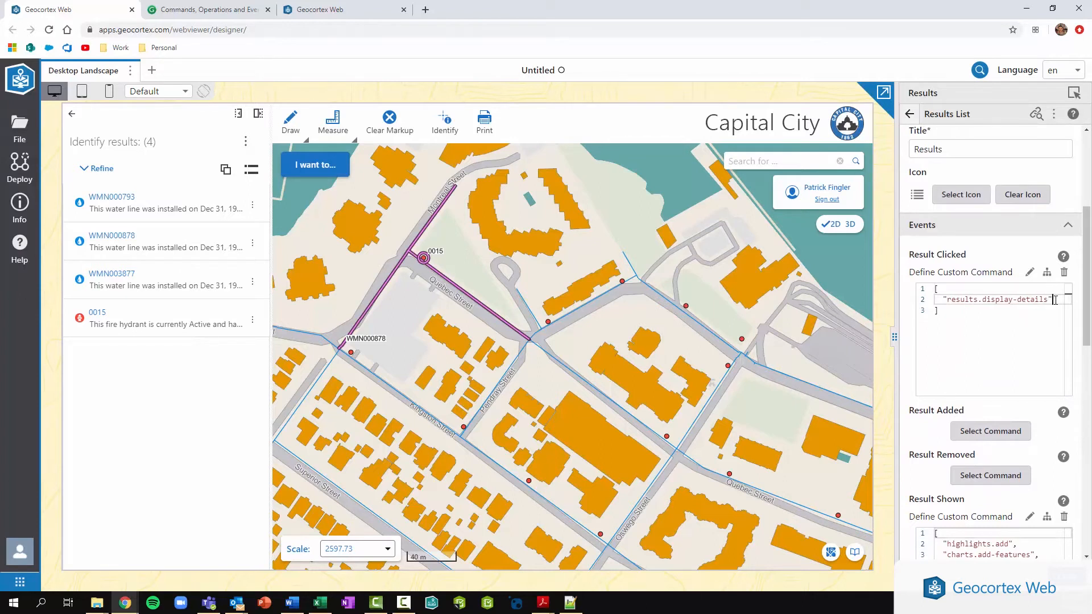
{"action": "type", "text": ","}
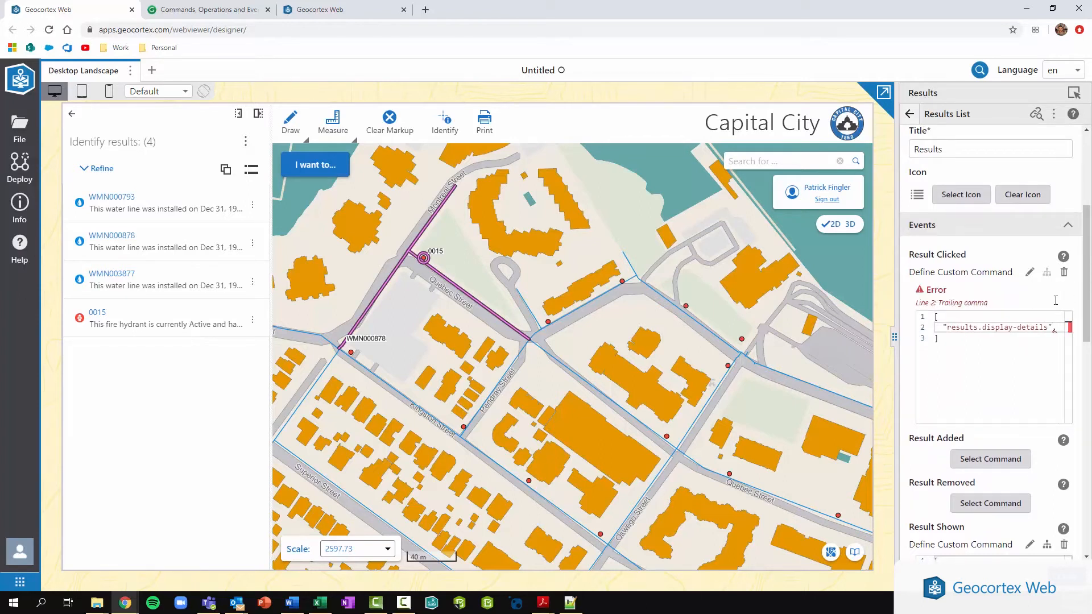
{"action": "key", "text": "Return"}
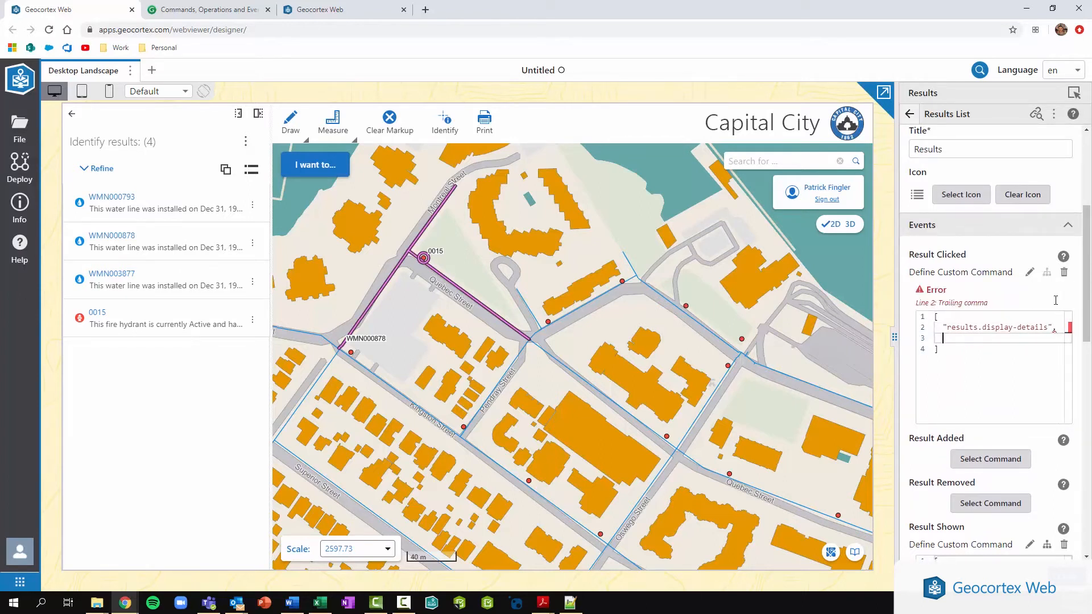
{"action": "type", "text": "zoom"}
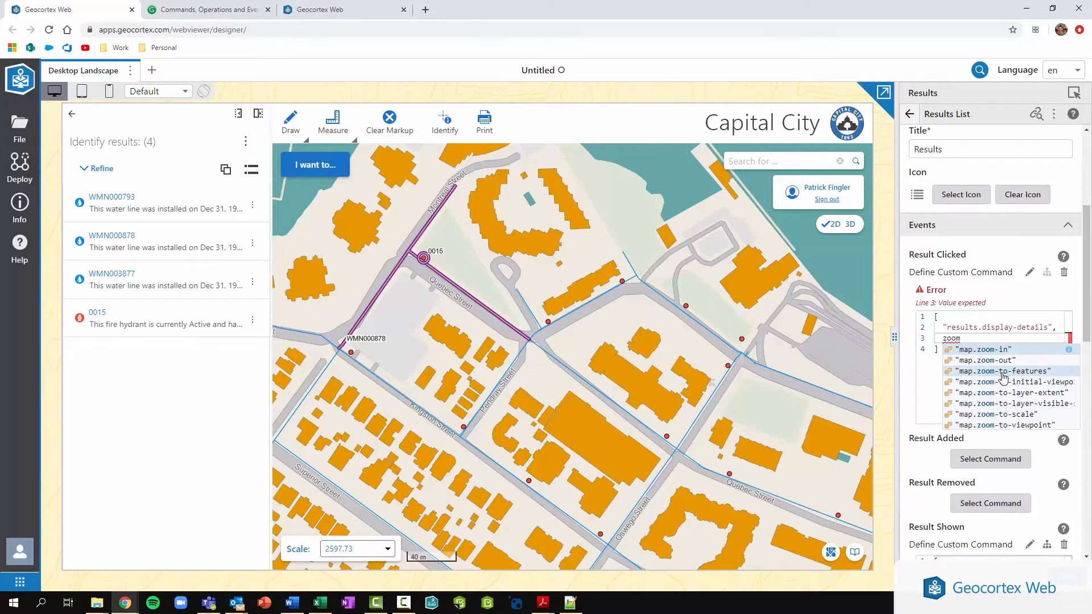
{"action": "left_click", "coordinate": [1004, 372]}
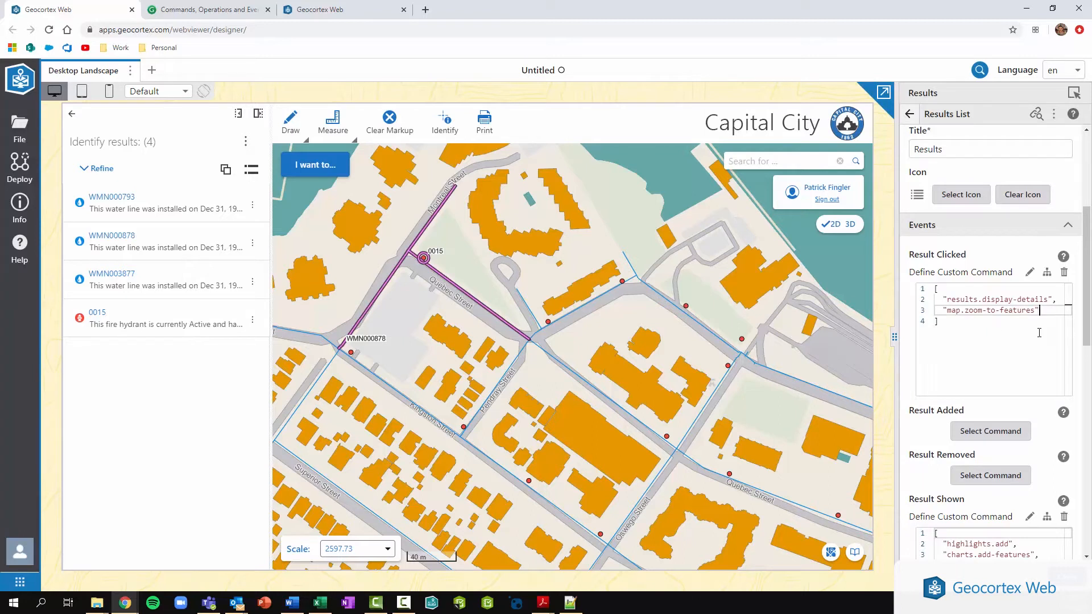
Step: Test the Result Clicked chain by opening water line WMN000878 and fire hydrant 0015 from the identify results
{"action": "left_click", "coordinate": [159, 243]}
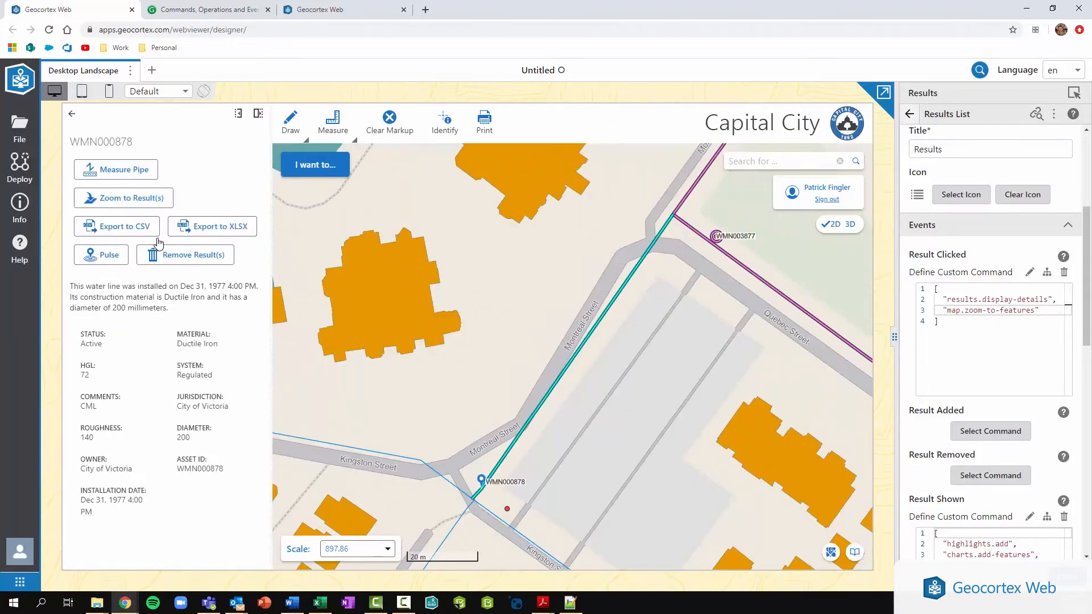
{"action": "left_click", "coordinate": [70, 115]}
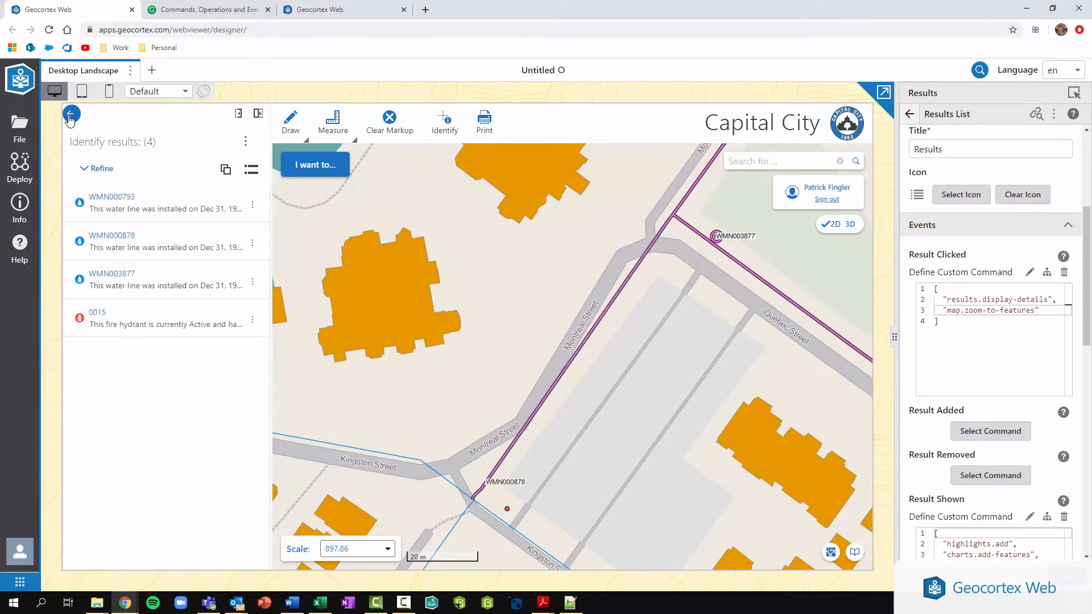
{"action": "left_click", "coordinate": [160, 319]}
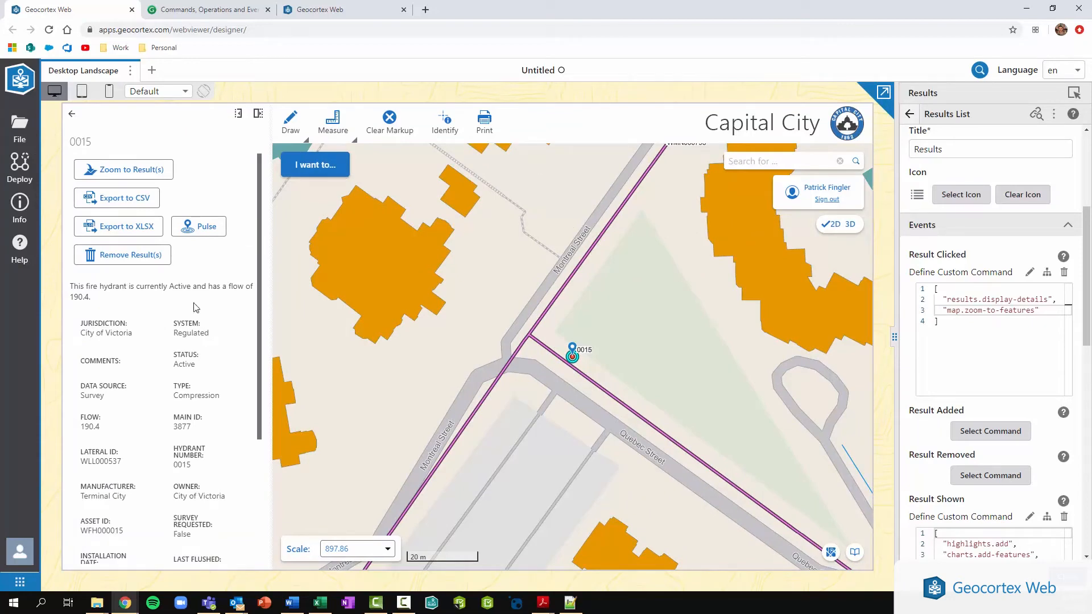
Step: Leave the Results list's settings and examine the event commands of the first Search component under the Map
{"action": "left_click", "coordinate": [971, 225]}
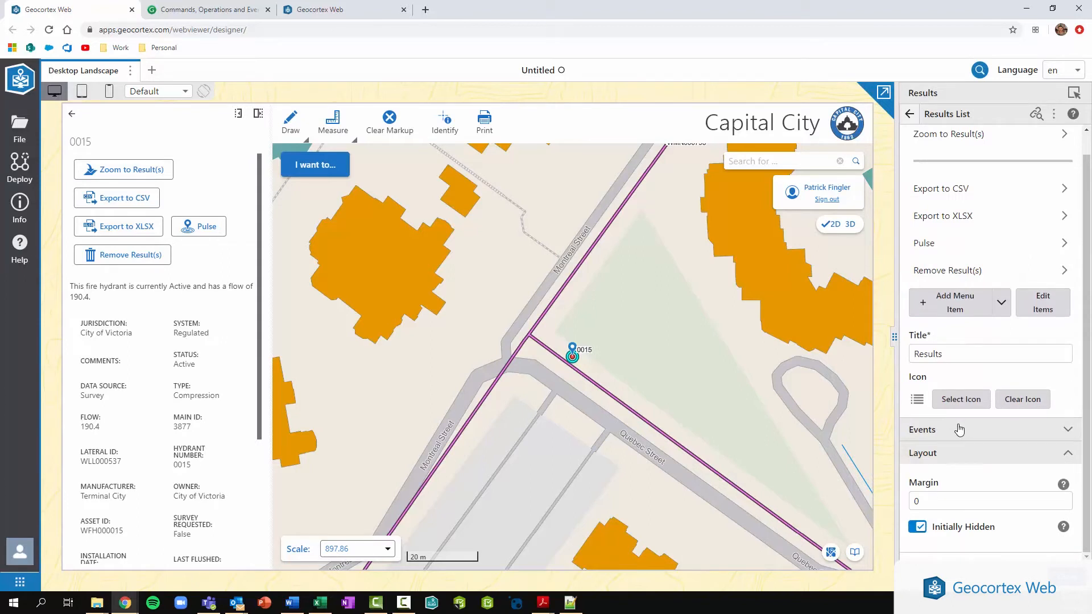
{"action": "left_click", "coordinate": [912, 116]}
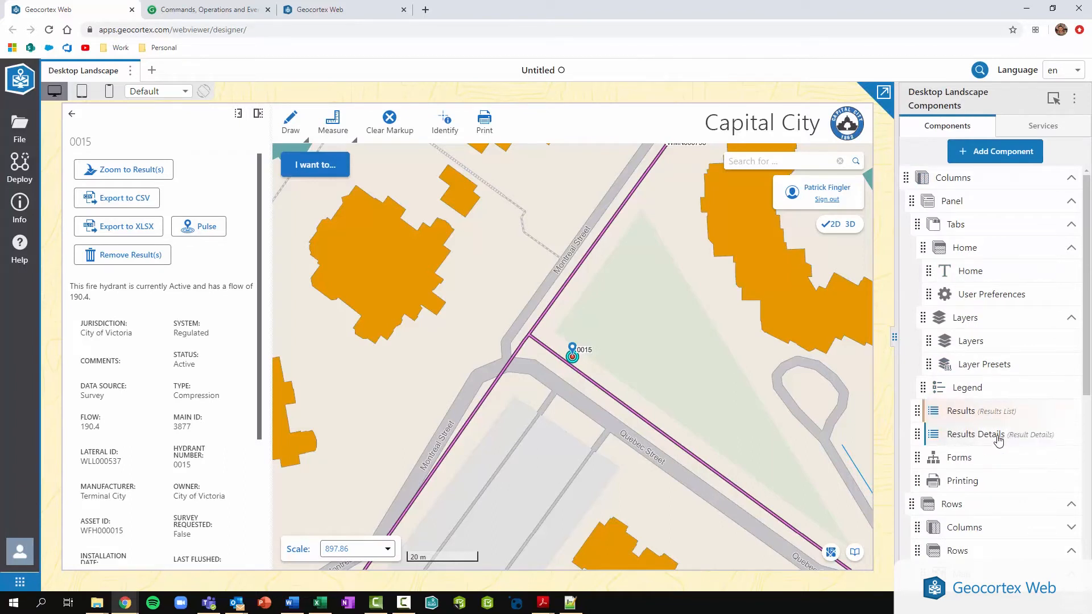
{"action": "scroll", "coordinate": [990, 438], "scroll_direction": "down", "scroll_amount": 2}
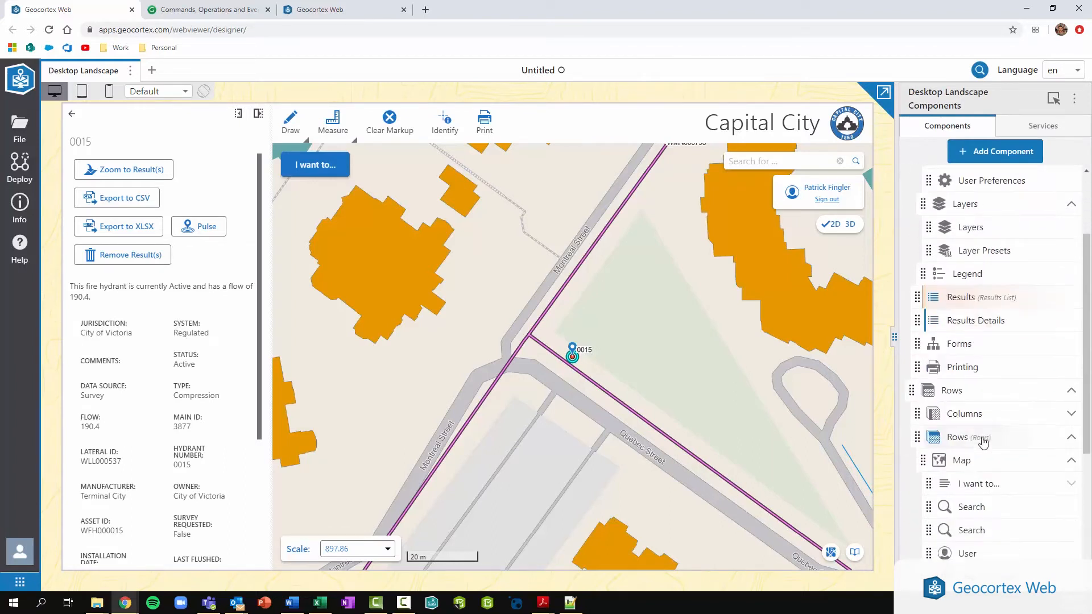
{"action": "left_click", "coordinate": [970, 512]}
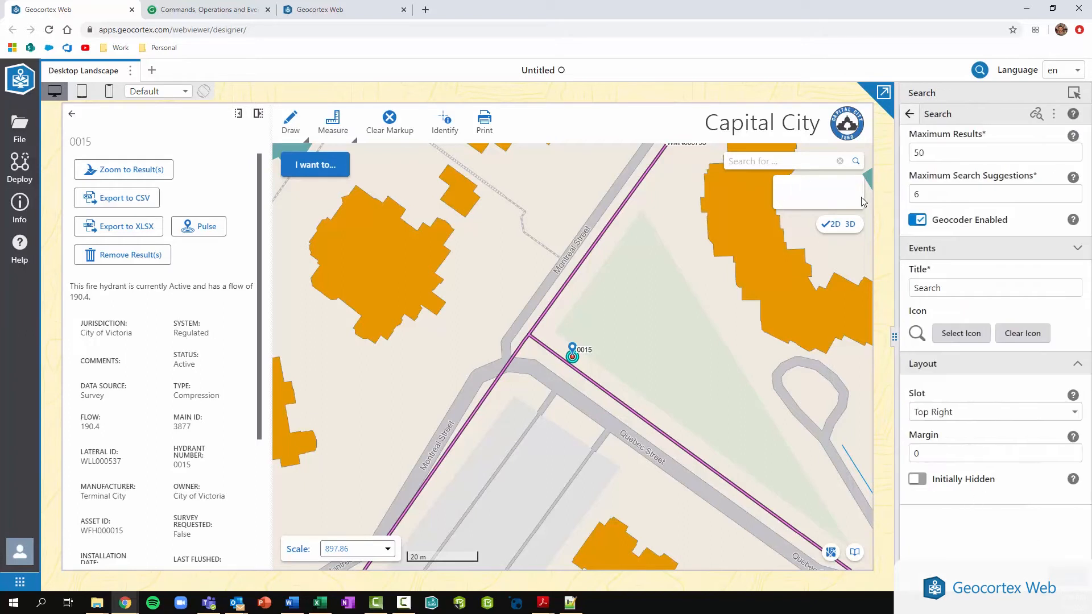
{"action": "left_click", "coordinate": [961, 254]}
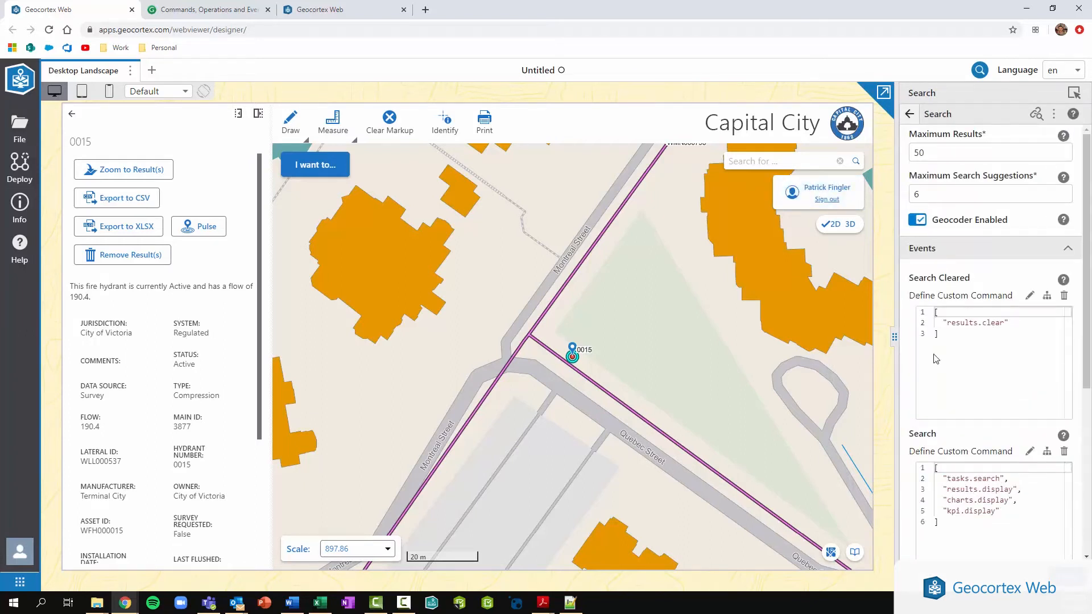
{"action": "left_click", "coordinate": [910, 114]}
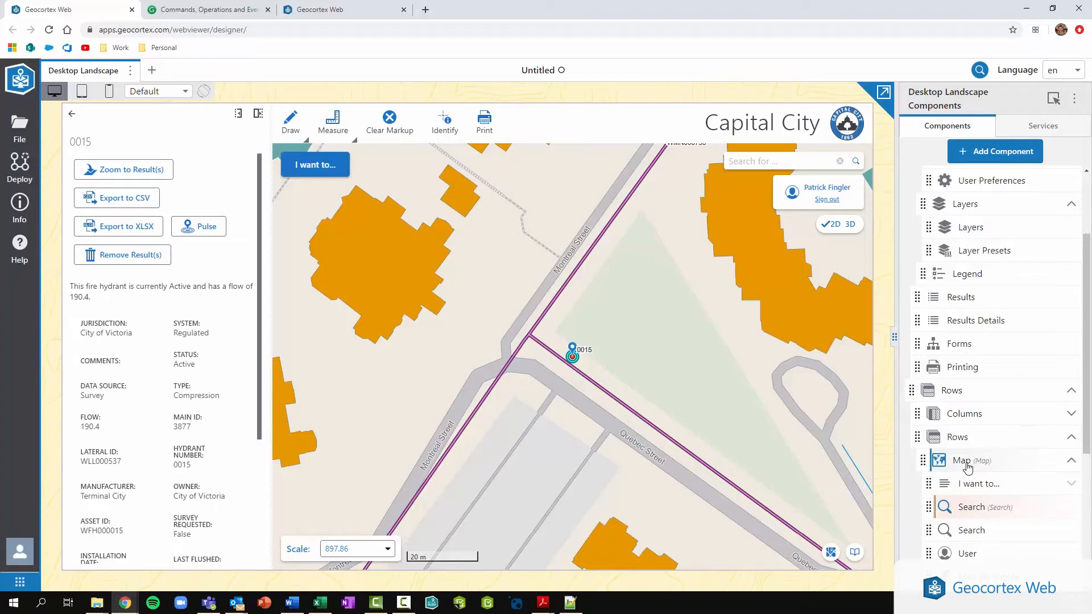
Step: Open the Map component's settings and examine the commands assigned to its events
{"action": "left_click", "coordinate": [967, 462]}
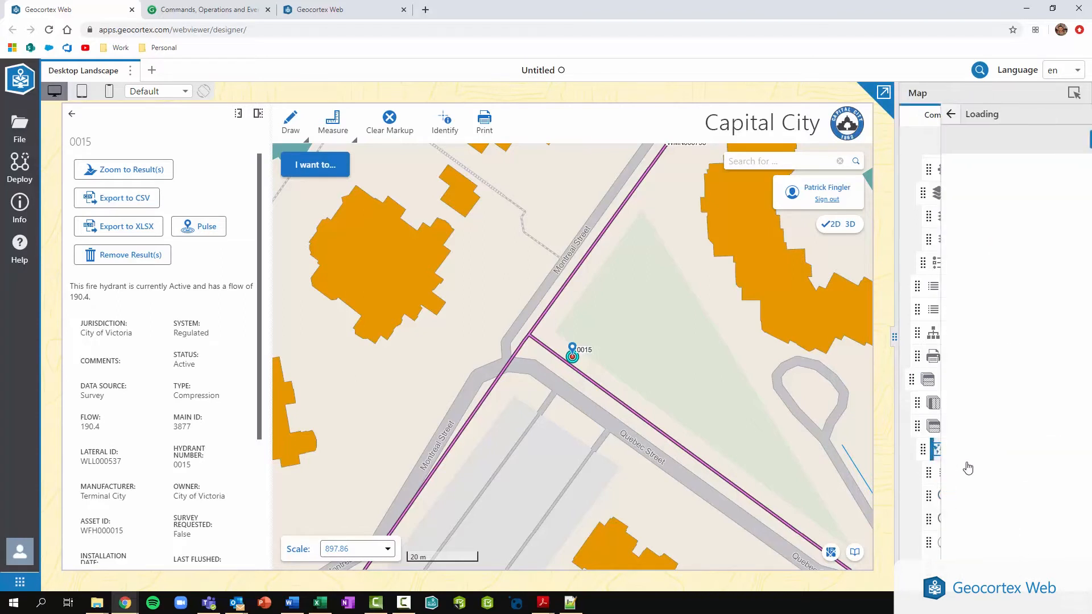
{"action": "left_click", "coordinate": [969, 467]}
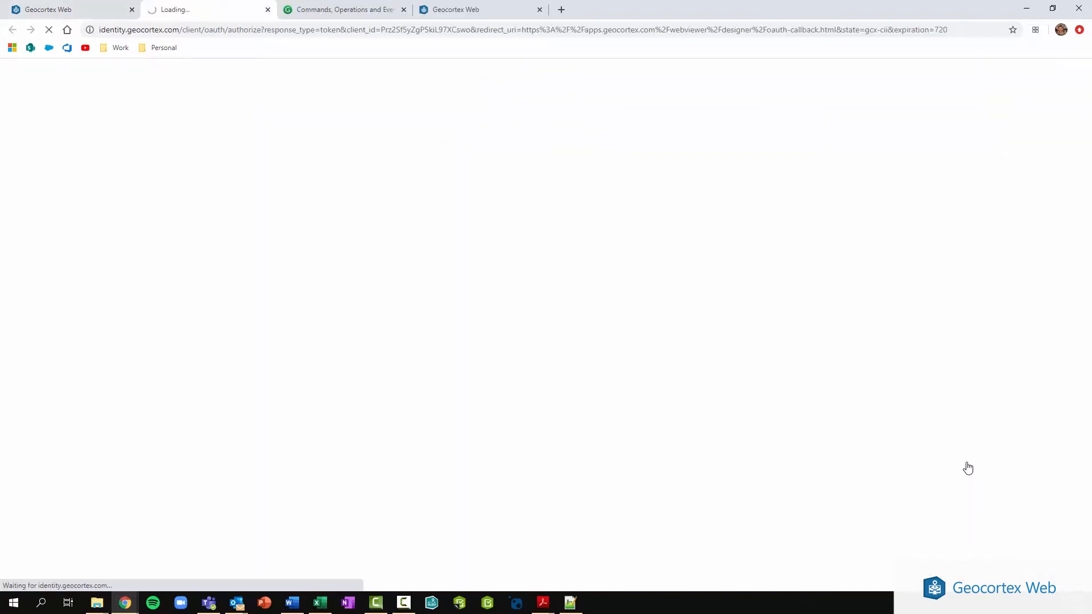
{"action": "scroll", "coordinate": [967, 451], "scroll_direction": "down", "scroll_amount": 5}
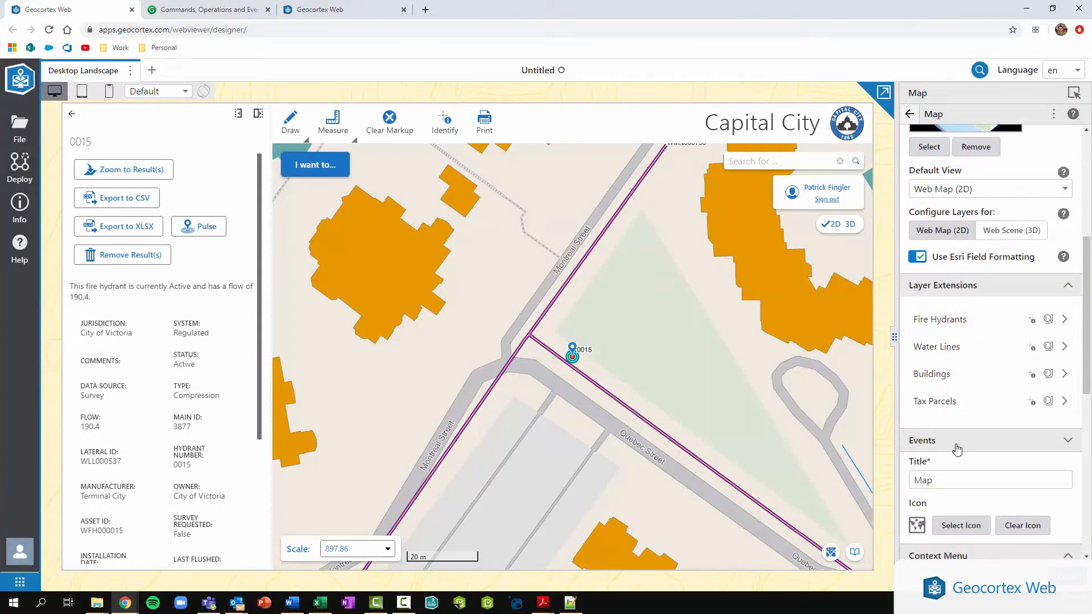
{"action": "left_click", "coordinate": [958, 449]}
{"action": "scroll", "coordinate": [945, 449], "scroll_direction": "down", "scroll_amount": 2}
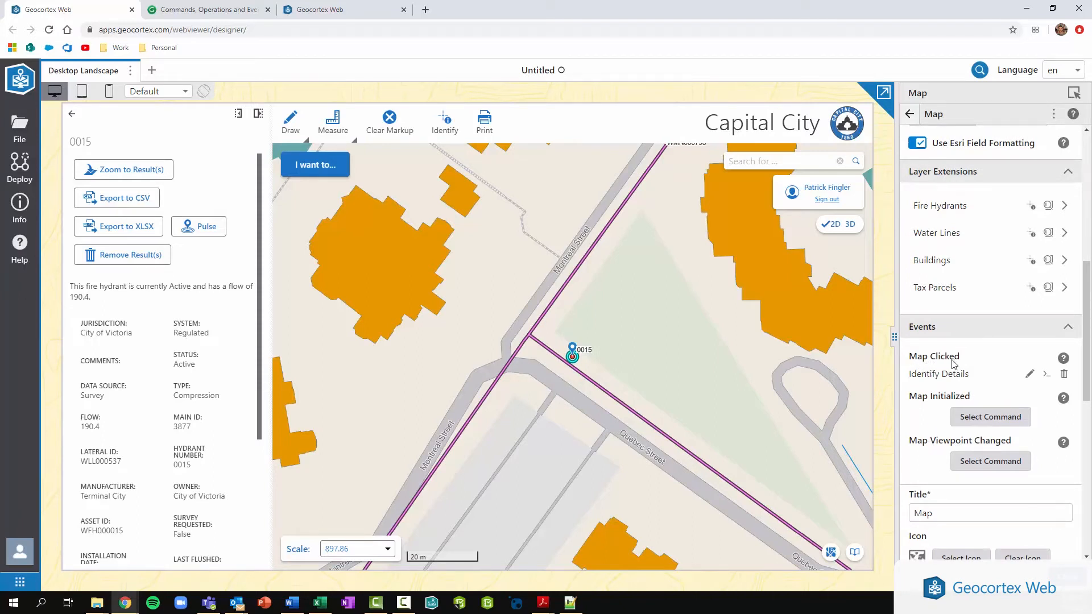
{"action": "scroll", "coordinate": [922, 449], "scroll_direction": "down", "scroll_amount": 1}
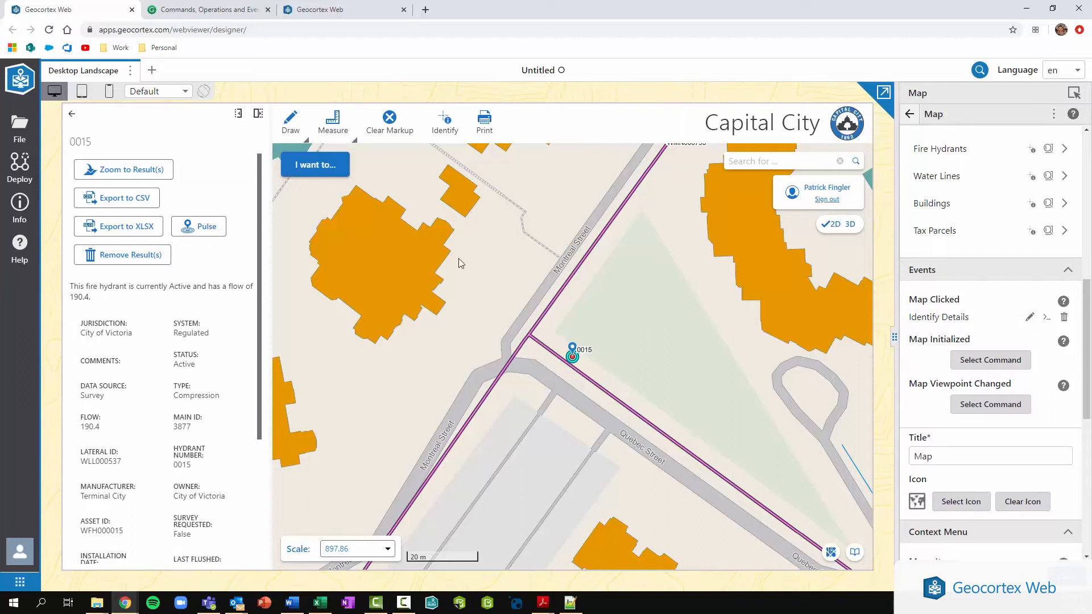
Step: Identify the water line along Montreal Street on the map and convert the Map Clicked command to a custom command chain
{"action": "left_click", "coordinate": [484, 398]}
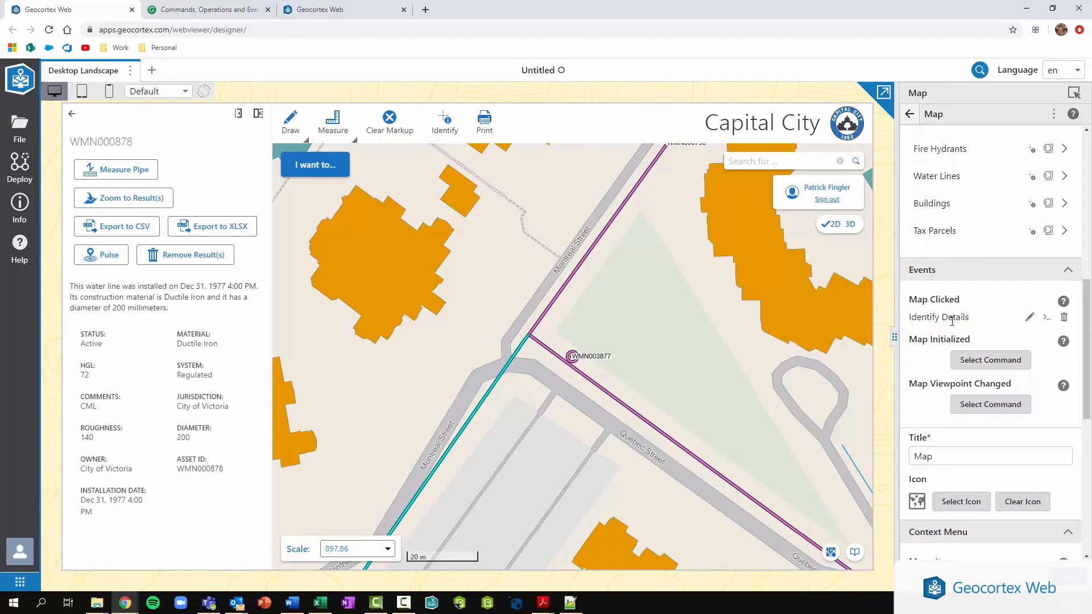
{"action": "left_click", "coordinate": [1047, 319]}
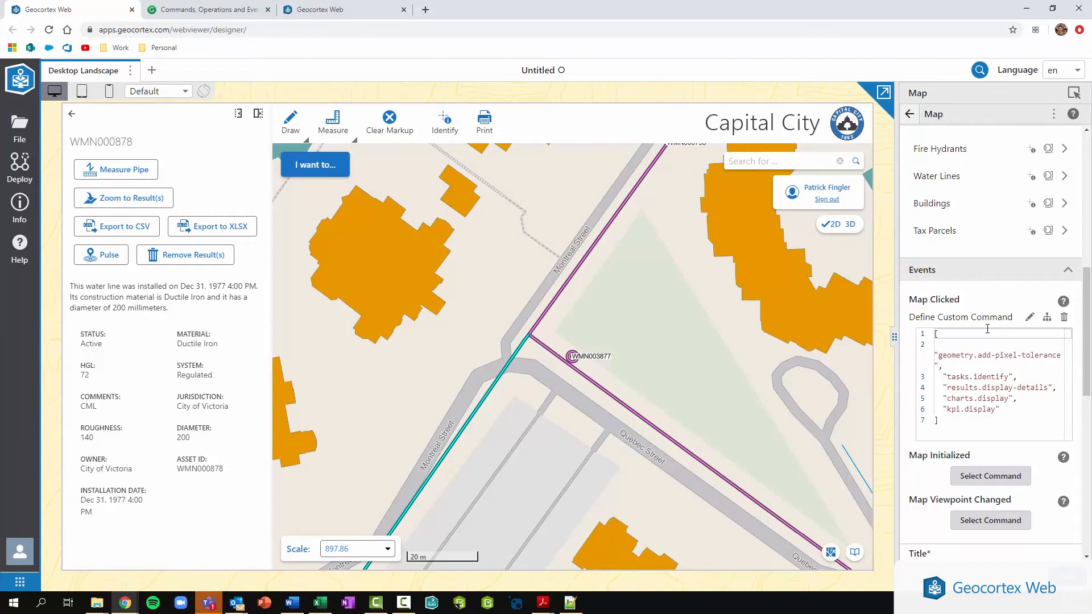
Step: Convert the Map Clicked command chain to a workflow titled "Tech Tip - Map Identify Clicked" and open it in Geocortex Workflow
{"action": "left_click", "coordinate": [1049, 319]}
{"action": "type", "text": "T"}
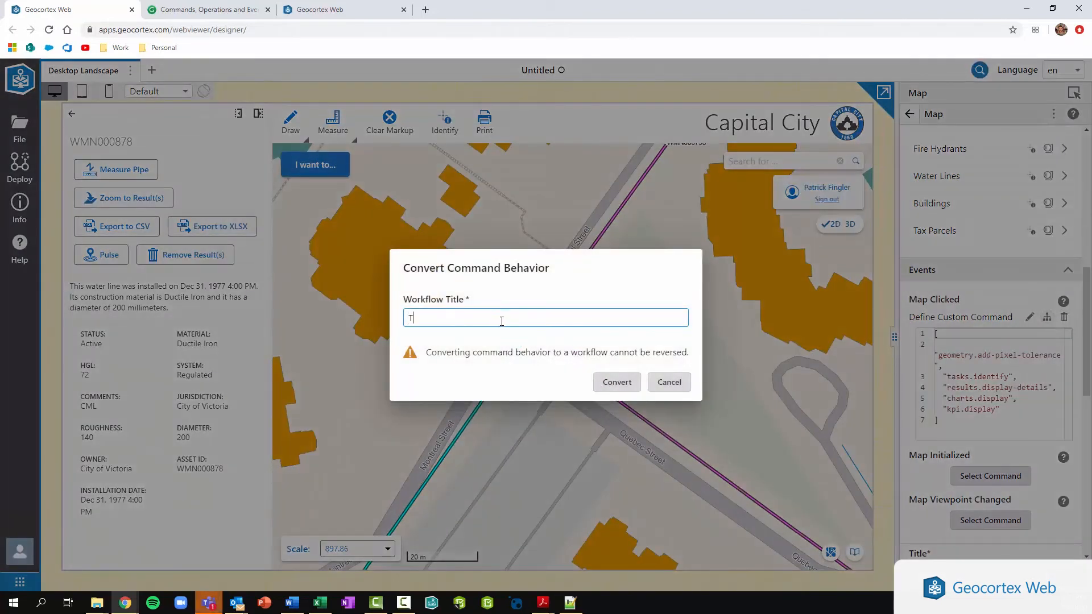
{"action": "type", "text": "ech Tip - Map Identify Clicked"}
{"action": "left_click", "coordinate": [623, 389]}
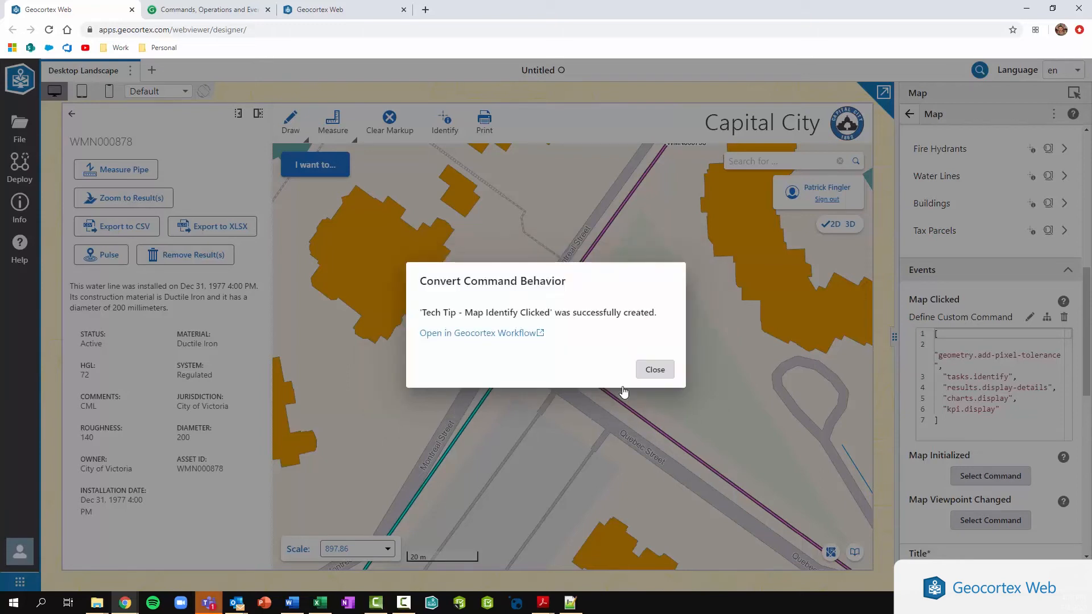
{"action": "left_click", "coordinate": [531, 336]}
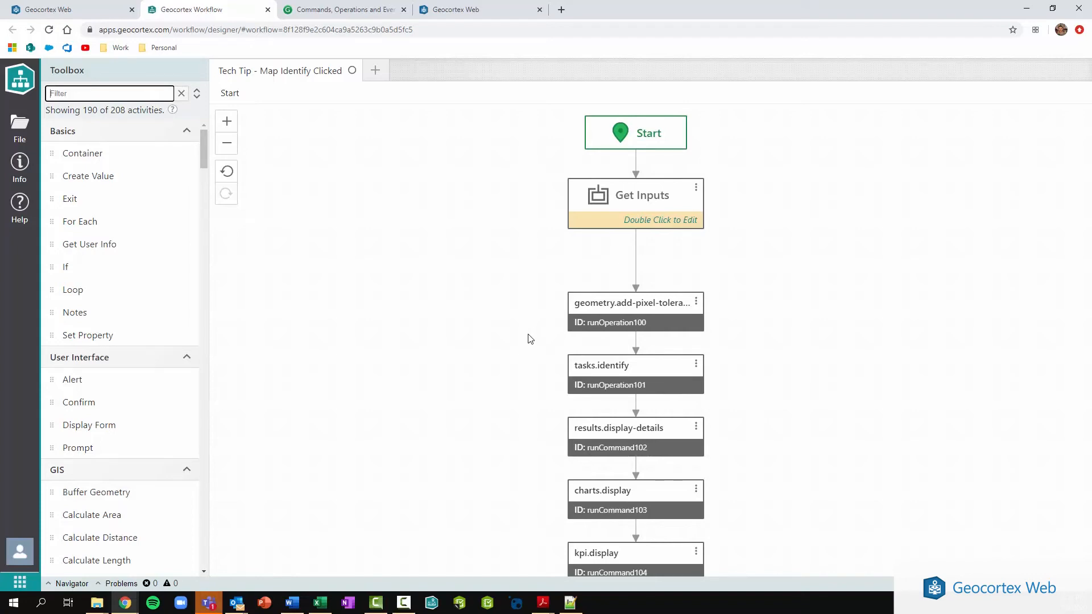
Step: Inspect the activity types and inputs of the geometry.add-pixel-tolerance and results.display-details activities
{"action": "left_click", "coordinate": [635, 329]}
{"action": "left_click_drag", "start_coordinate": [920, 115], "coordinate": [972, 115]}
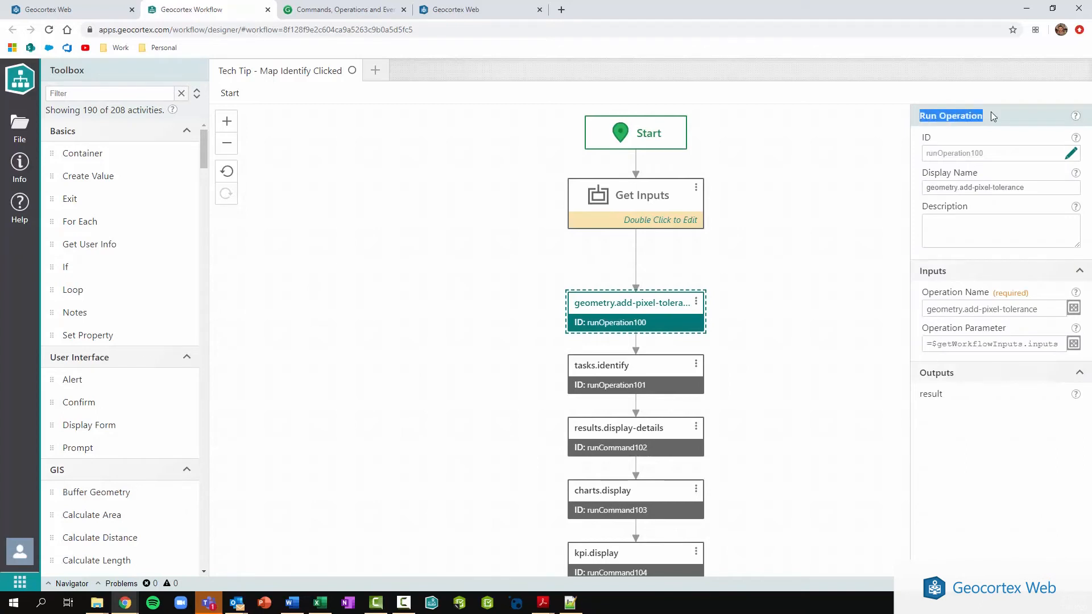
{"action": "left_click", "coordinate": [614, 447]}
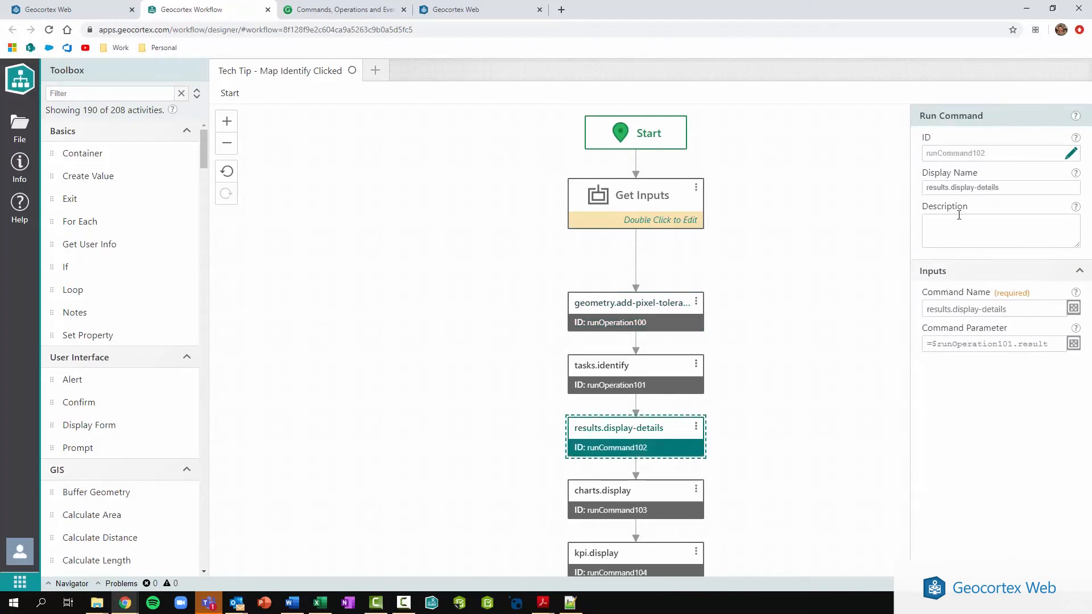
{"action": "left_click_drag", "start_coordinate": [948, 117], "coordinate": [991, 112]}
{"action": "left_click", "coordinate": [991, 113]}
Step: Open the Get Inputs container and add a Log activity after Get Map
{"action": "double_click", "coordinate": [645, 220]}
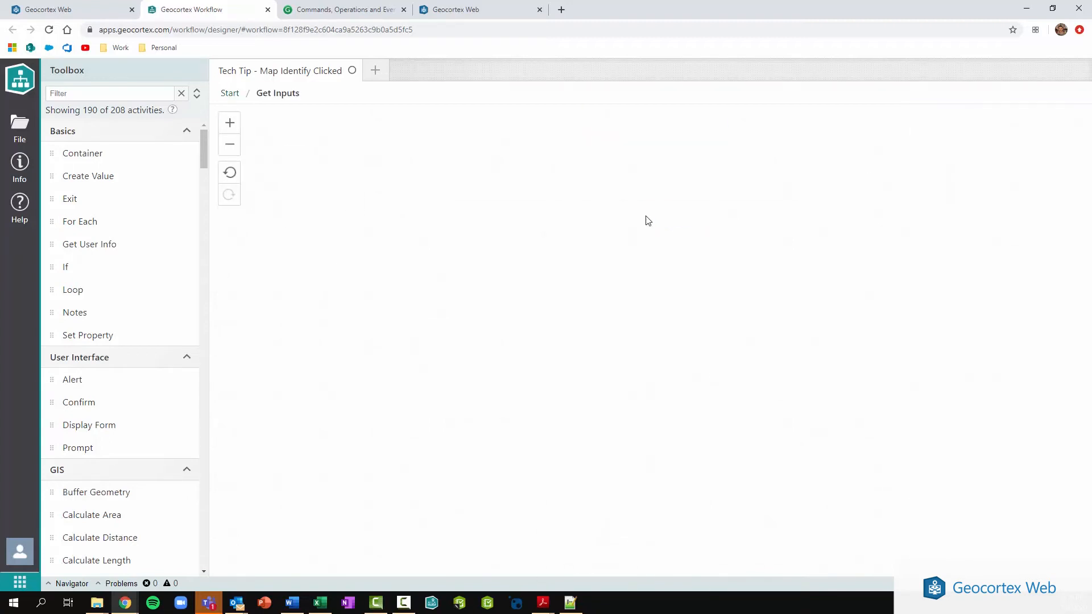
{"action": "left_click", "coordinate": [605, 214]}
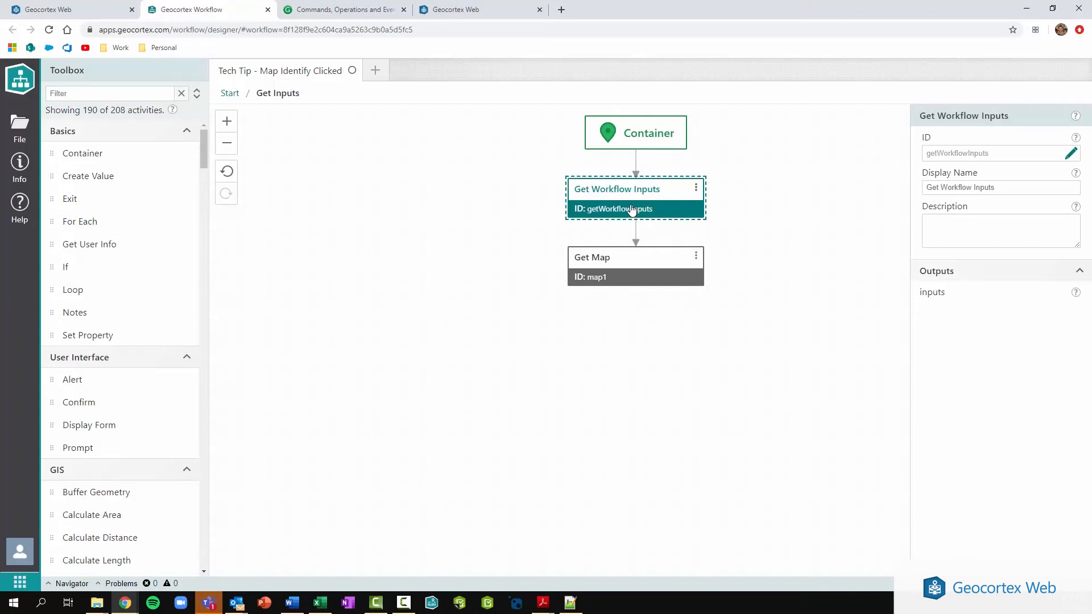
{"action": "left_click", "coordinate": [134, 93]}
{"action": "type", "text": "log"}
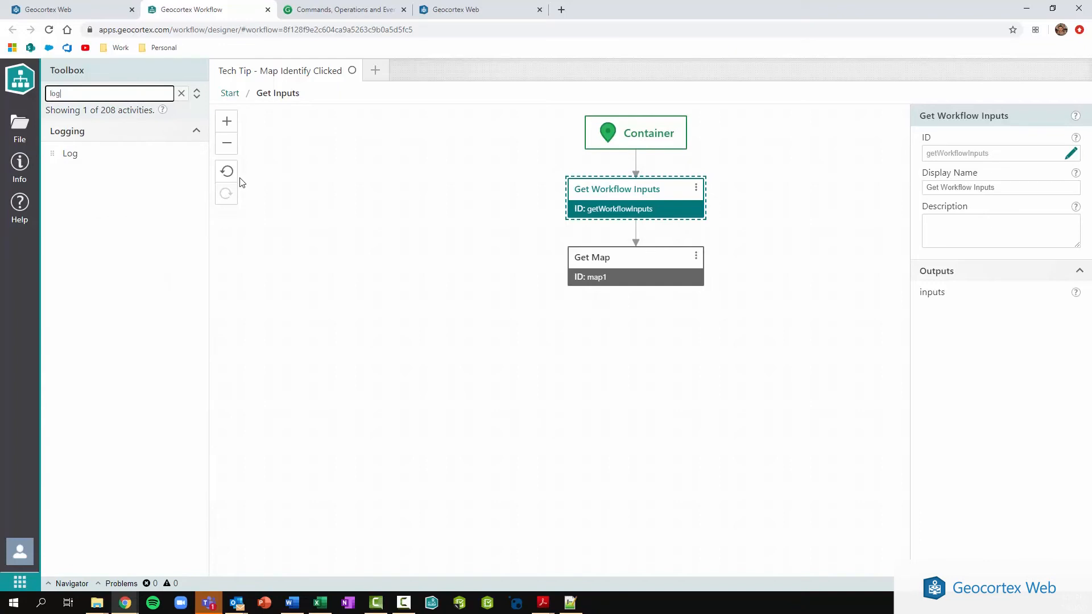
{"action": "left_click_drag", "start_coordinate": [87, 154], "coordinate": [636, 294]}
Step: Set the Log activity's message to the inputs output of Get Workflow Inputs and save the workflow
{"action": "left_click", "coordinate": [950, 321]}
{"action": "type", "text": "=$g"}
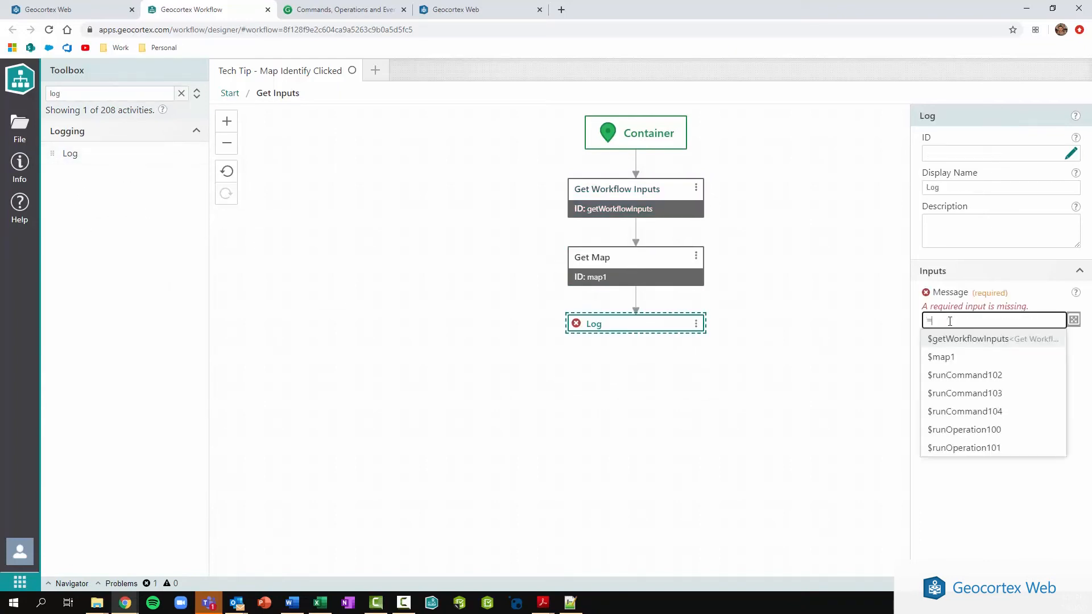
{"action": "key", "text": "Tab"}
{"action": "type", "text": "."}
{"action": "left_click", "coordinate": [950, 323]}
{"action": "left_click", "coordinate": [386, 251]}
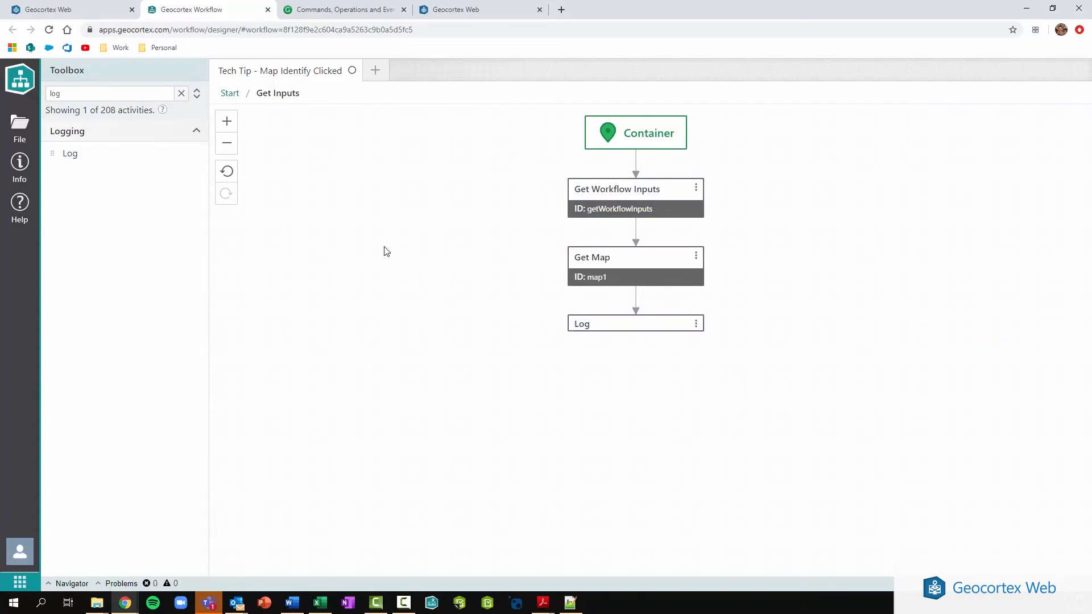
{"action": "key", "text": "ctrl+s"}
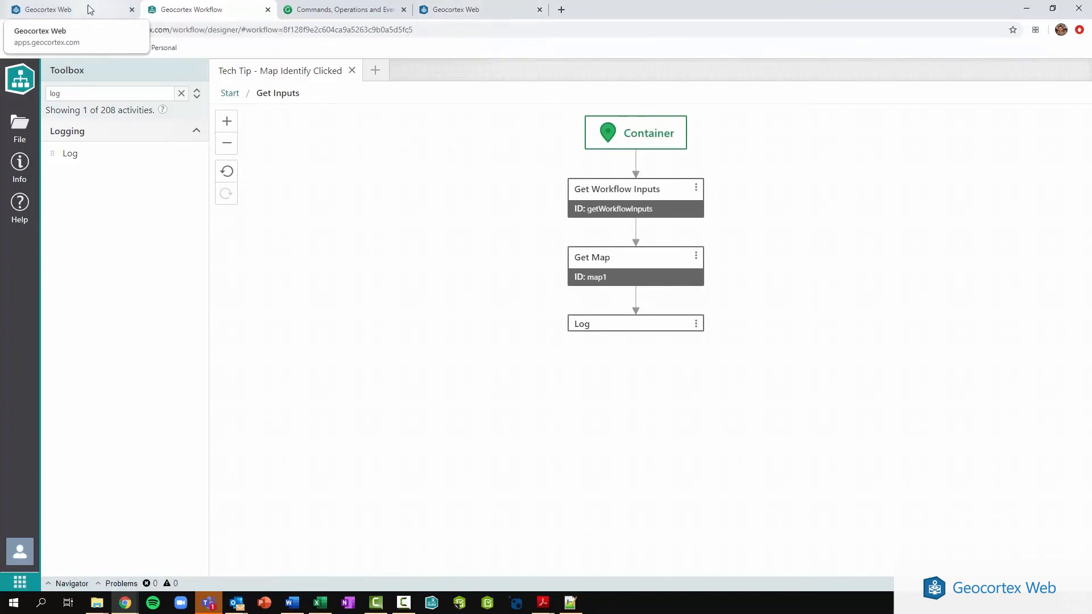
Step: Switch to Geocortex Web Designer, open the browser's developer console and trigger the Map Clicked event with a point on the map
{"action": "left_click", "coordinate": [57, 10]}
{"action": "left_click", "coordinate": [655, 370]}
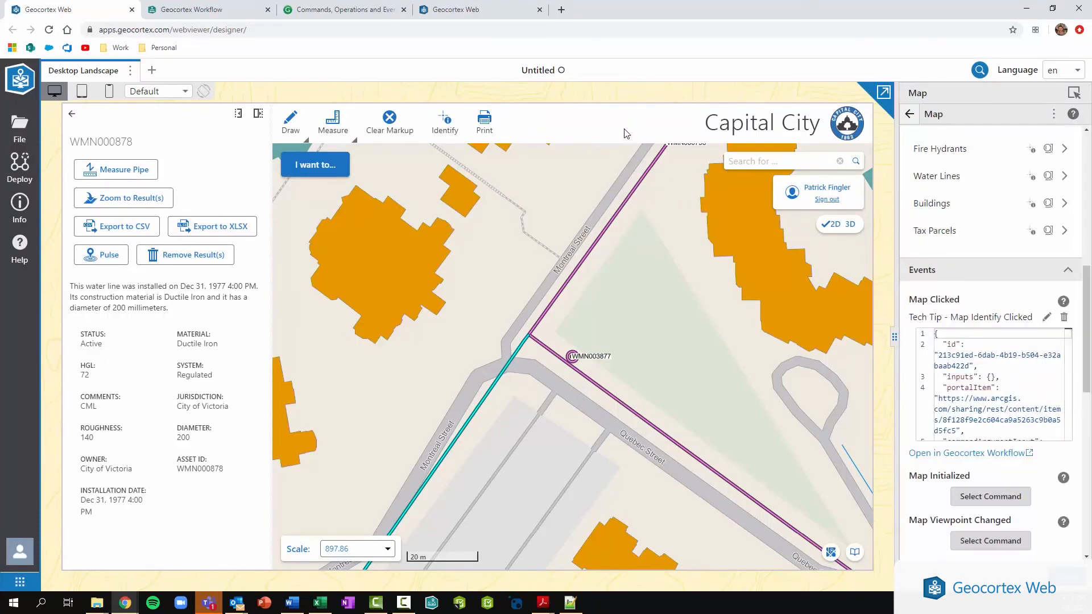
{"action": "key", "text": "F12"}
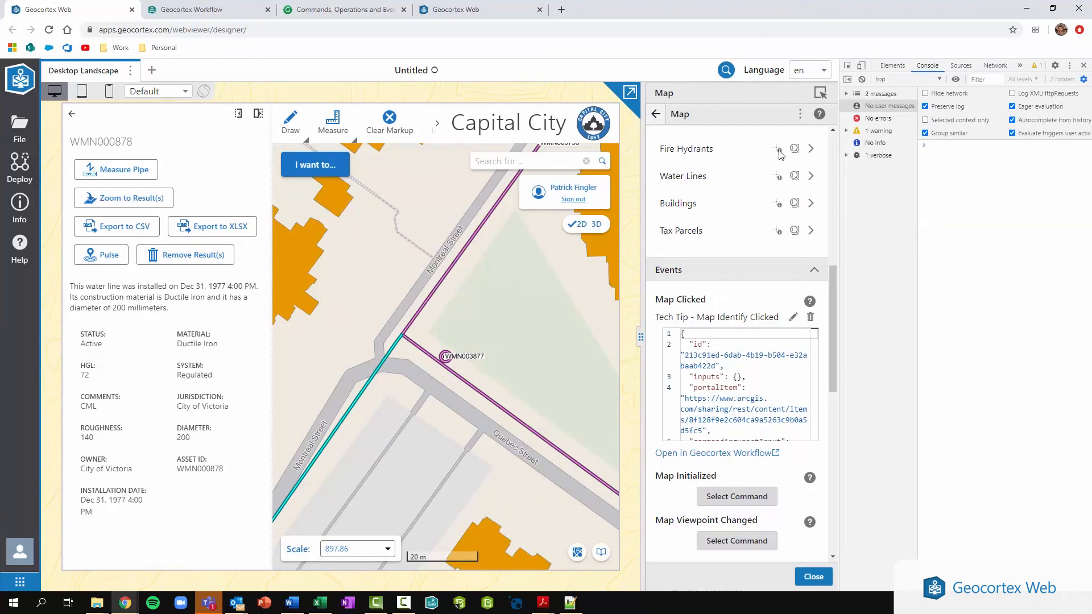
{"action": "left_click", "coordinate": [499, 313]}
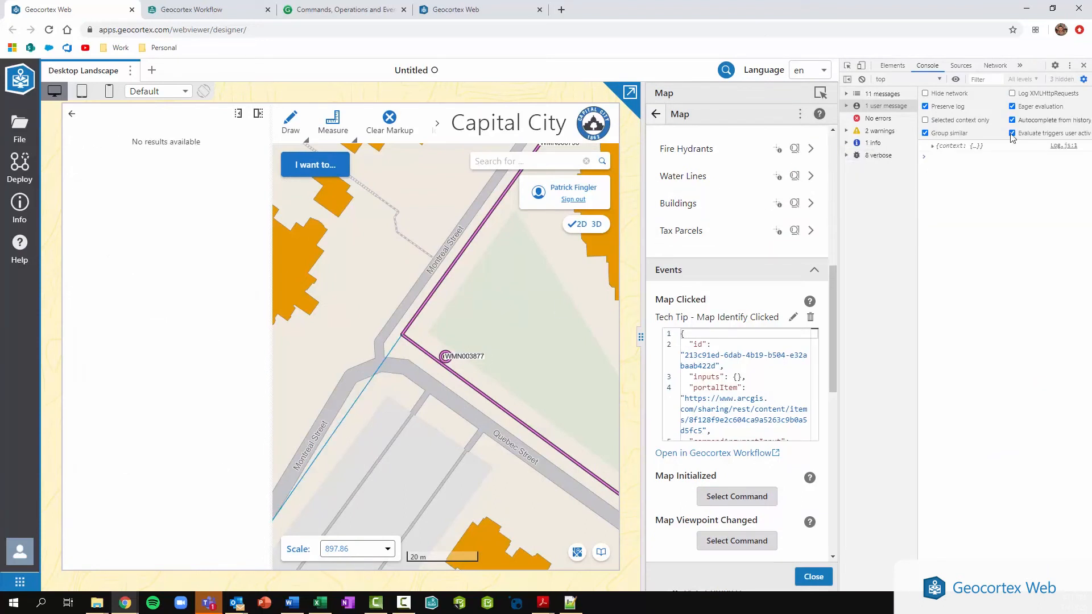
Step: Expand the logged context object and its geometry in the console to examine the properties passed to the workflow
{"action": "left_click", "coordinate": [933, 147]}
{"action": "left_click", "coordinate": [939, 161]}
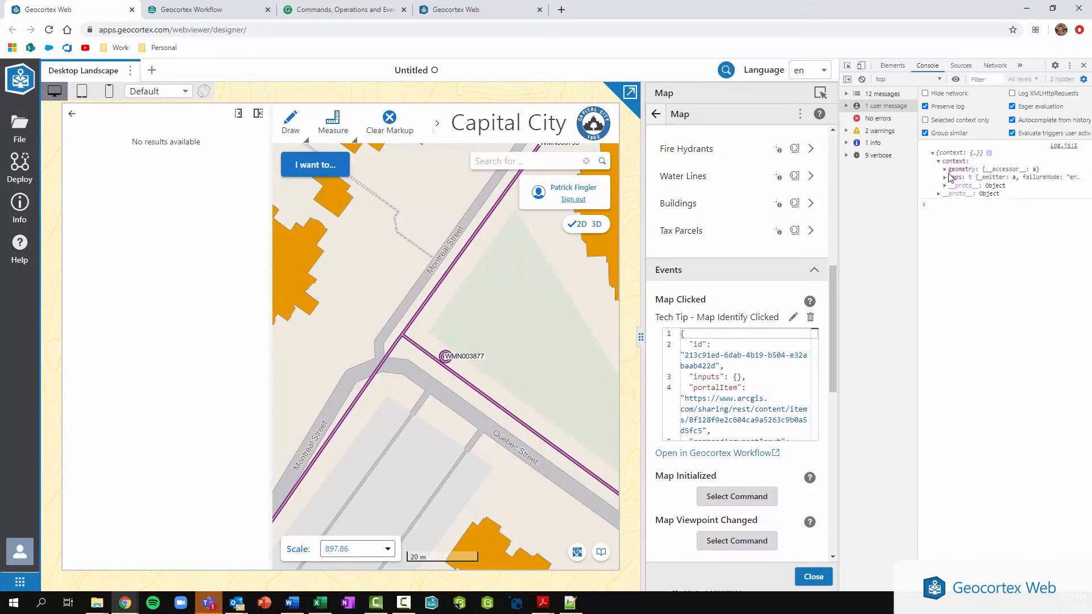
{"action": "left_click", "coordinate": [945, 169]}
{"action": "left_click", "coordinate": [974, 251]}
{"action": "left_click", "coordinate": [973, 260]}
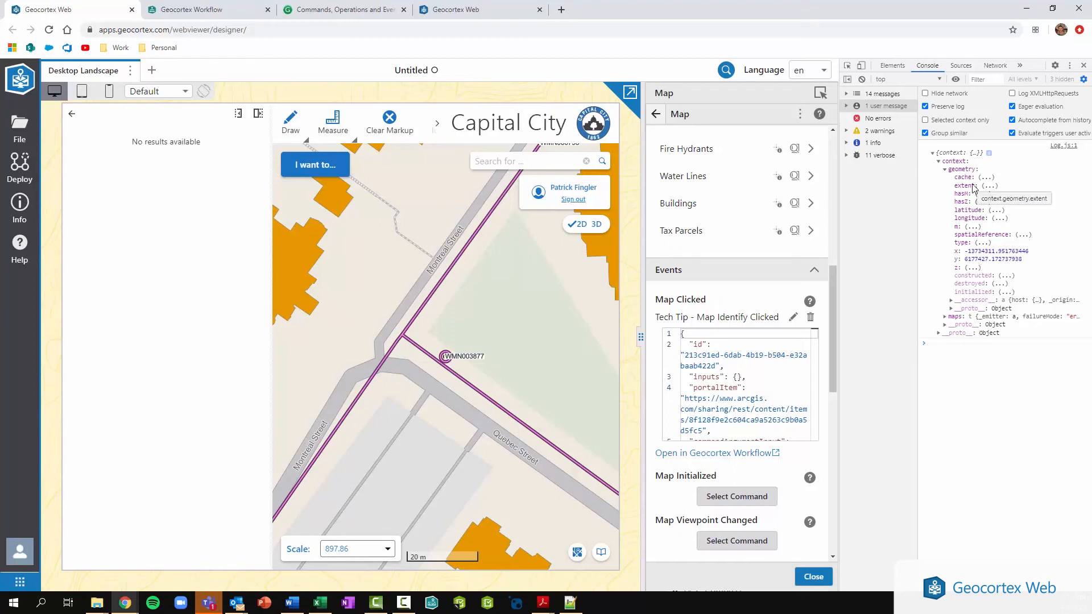
Step: Return to Geocortex Workflow and add a Set Map Extent activity after Log in the Get Inputs container
{"action": "left_click", "coordinate": [215, 13]}
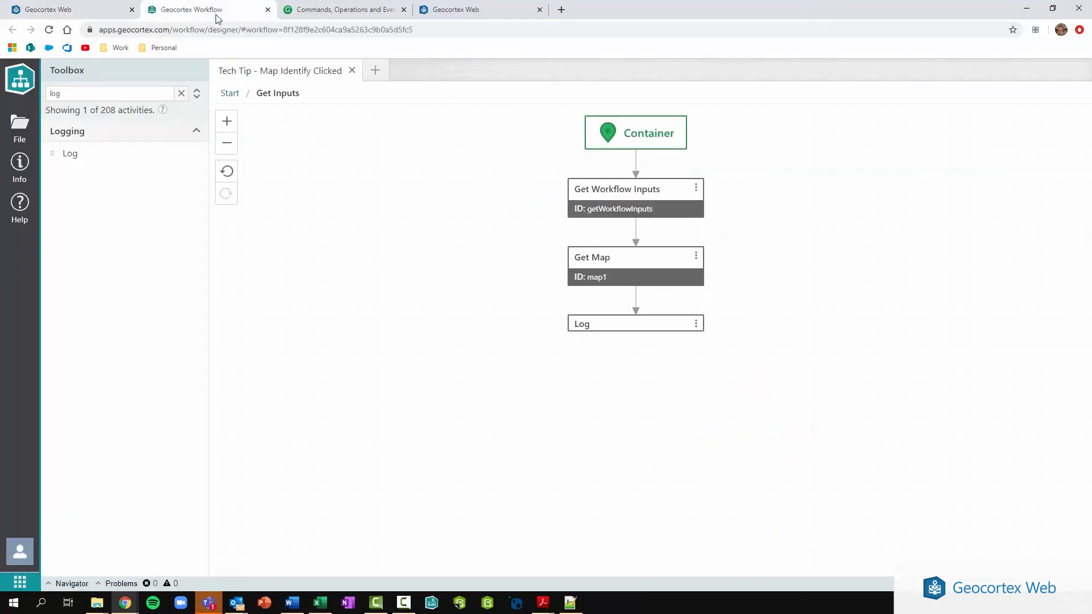
{"action": "left_click", "coordinate": [67, 95]}
{"action": "type", "text": "set "}
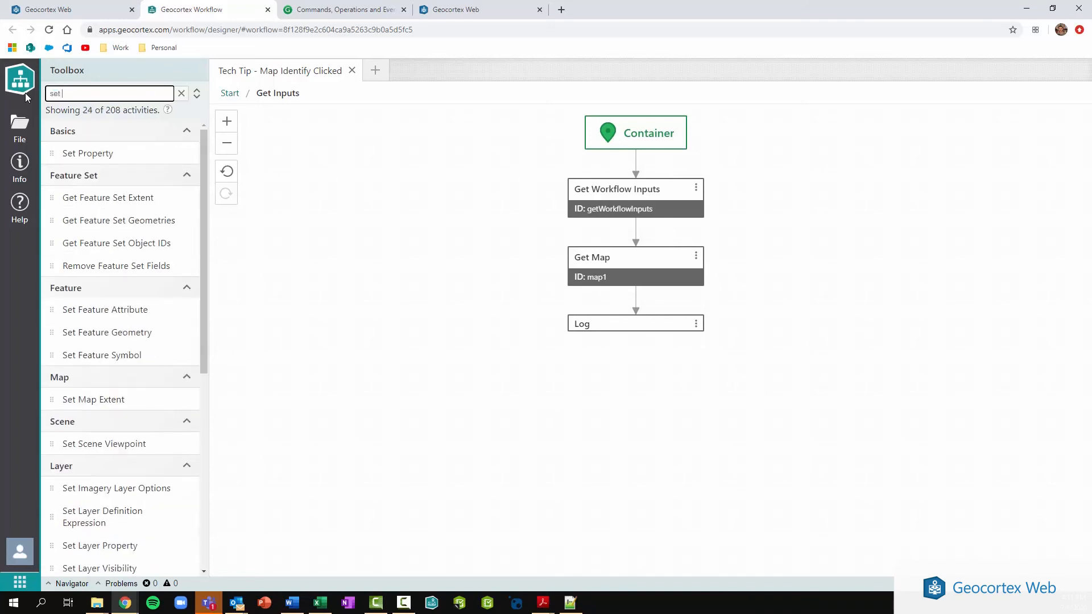
{"action": "type", "text": "ma"}
{"action": "left_click_drag", "start_coordinate": [108, 154], "coordinate": [660, 338]}
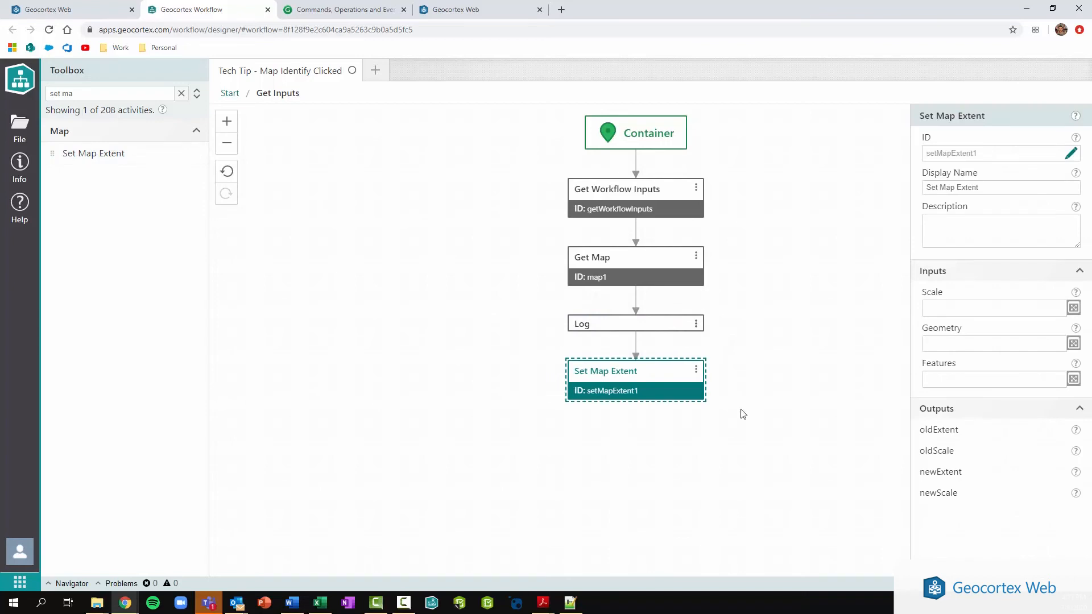
Step: Set the Geometry input of Set Map Extent to =$getWorkflowInputs.inputs.context.geometry and save the workflow
{"action": "left_click", "coordinate": [958, 348]}
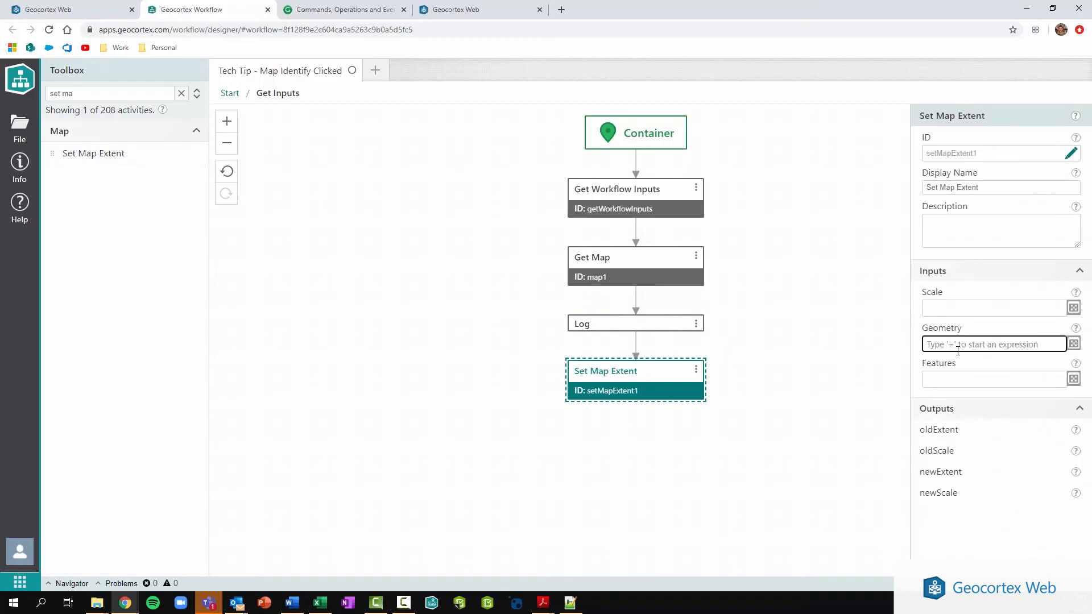
{"action": "type", "text": "="}
{"action": "left_click", "coordinate": [967, 363]}
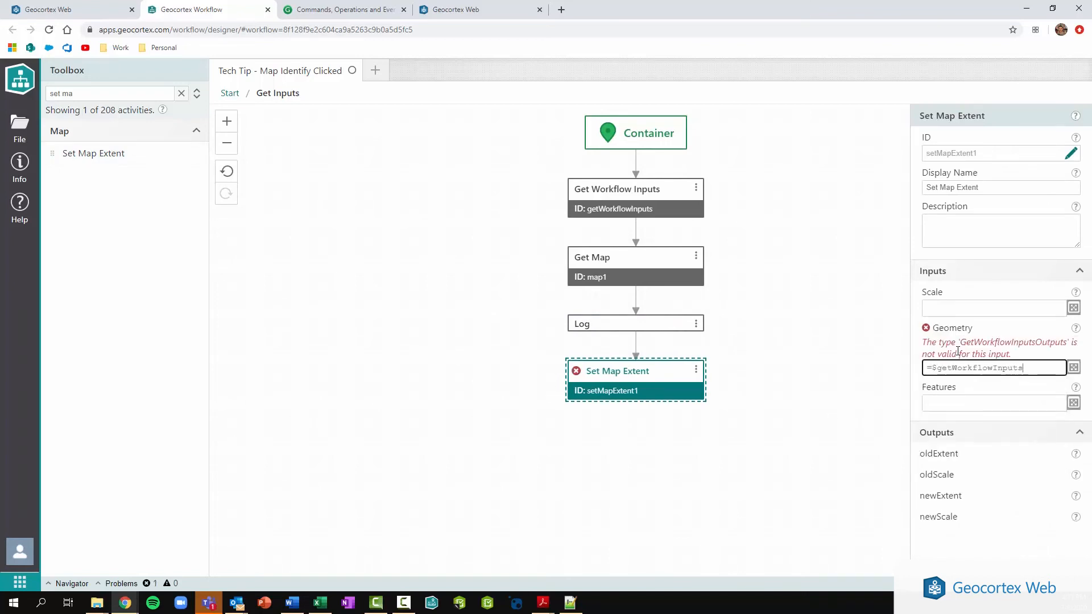
{"action": "left_click", "coordinate": [1074, 367]}
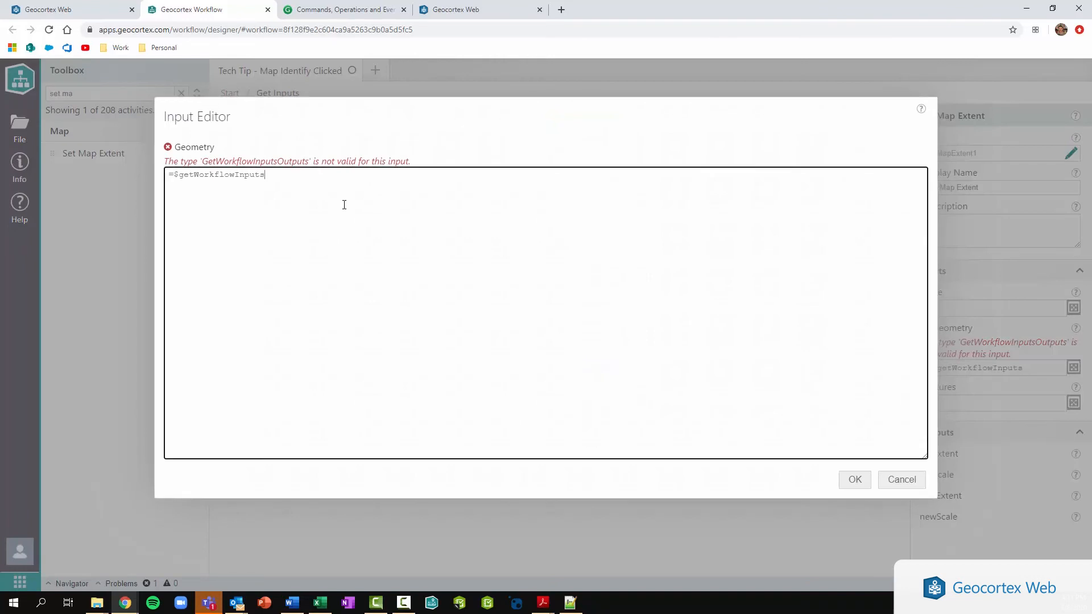
{"action": "type", "text": ".inputs.context.geometry"}
{"action": "left_click_drag", "start_coordinate": [306, 175], "coordinate": [389, 175]}
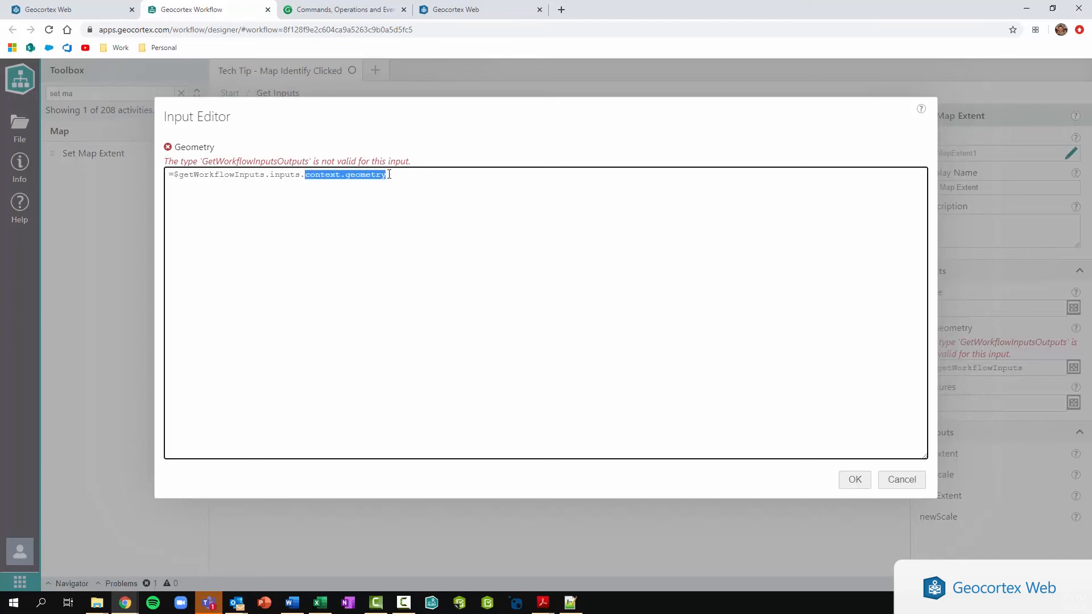
{"action": "left_click", "coordinate": [389, 176]}
{"action": "left_click", "coordinate": [85, 10]}
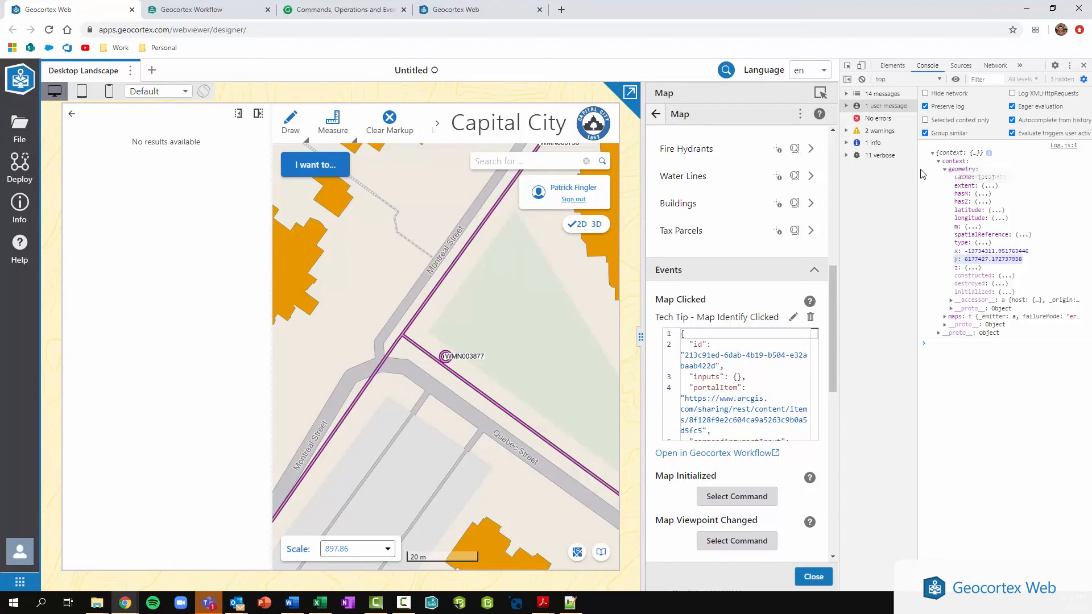
{"action": "left_click", "coordinate": [212, 10]}
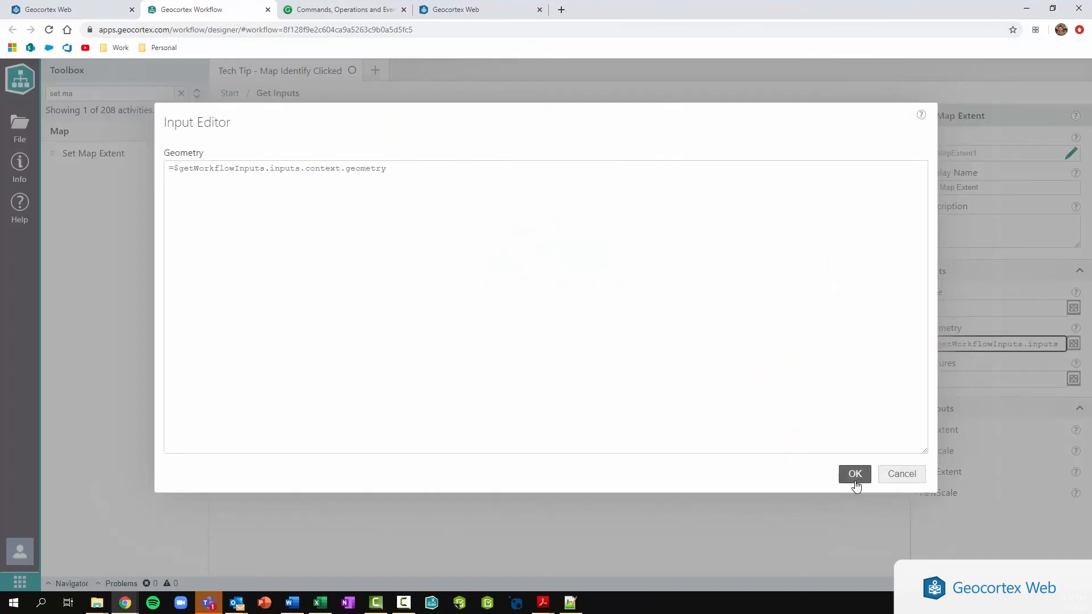
{"action": "left_click", "coordinate": [855, 481]}
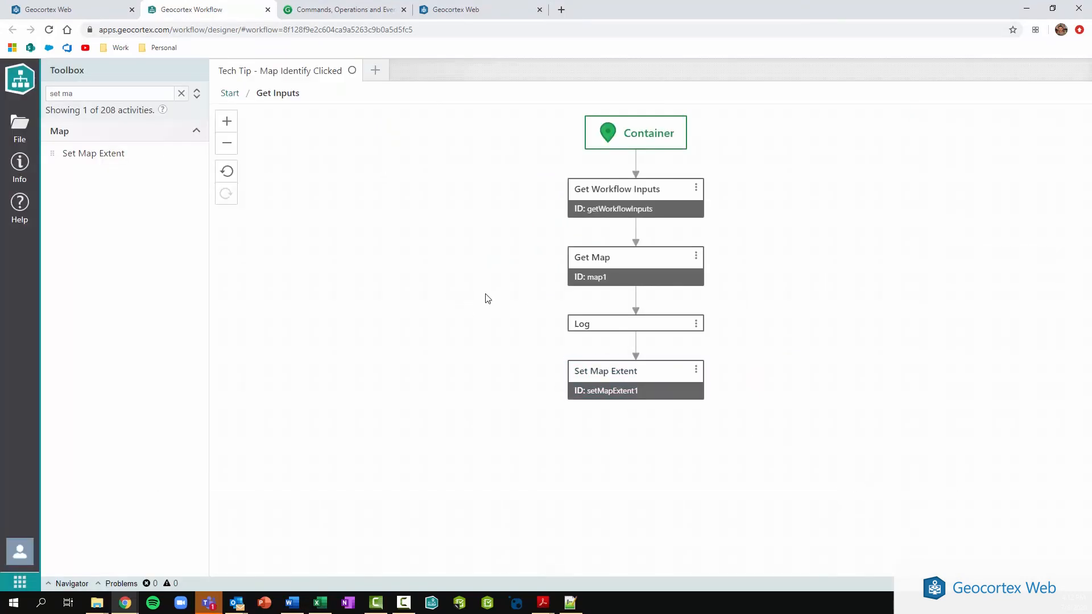
{"action": "key", "text": "ctrl+s"}
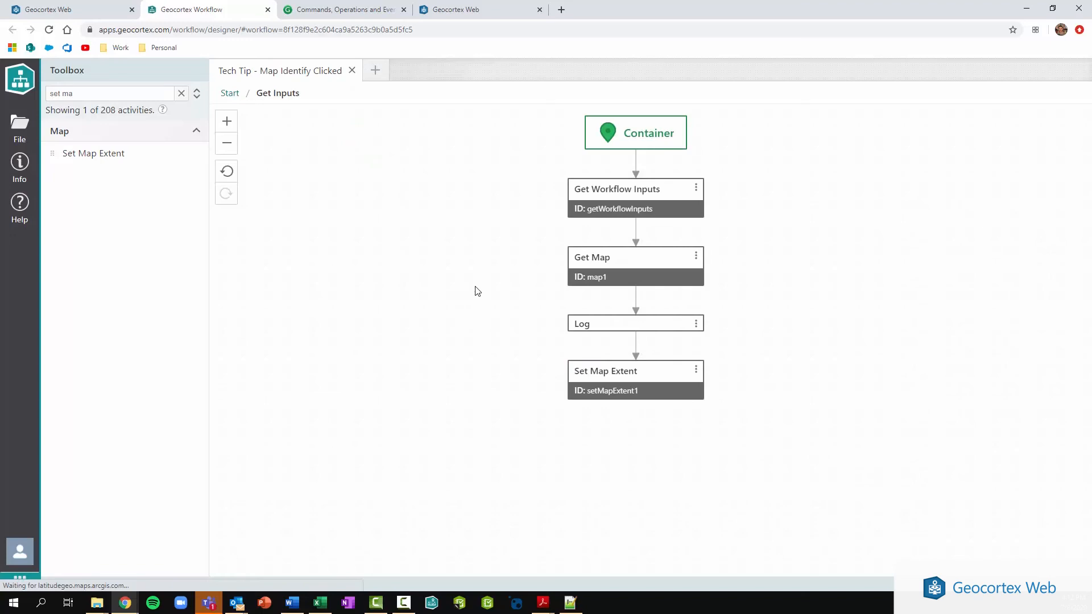
Step: Switch back to Geocortex Web Designer and test the Map Clicked workflow by picking points on the map
{"action": "left_click", "coordinate": [86, 10]}
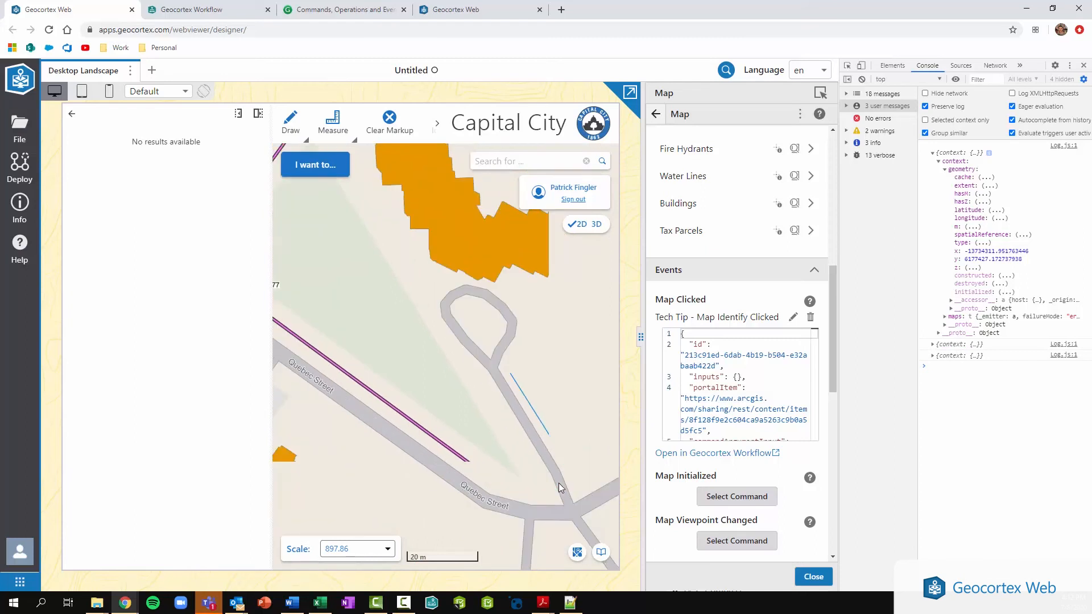
{"action": "left_click", "coordinate": [581, 329]}
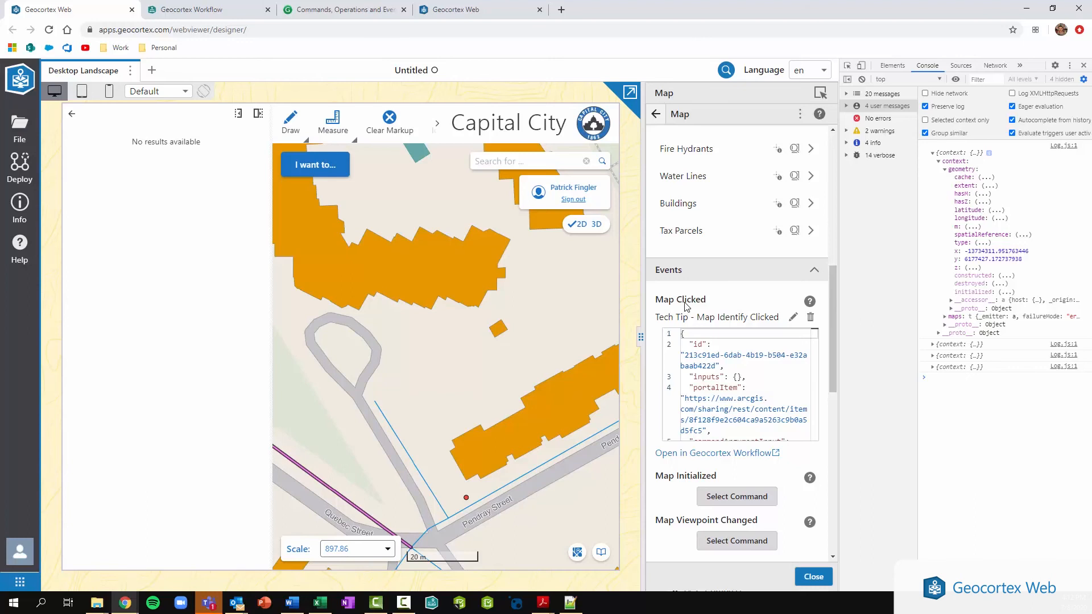
Step: Switch to the survey control web app, close the open result and examine how the survey control counts respond to map scale changes
{"action": "left_click", "coordinate": [484, 16]}
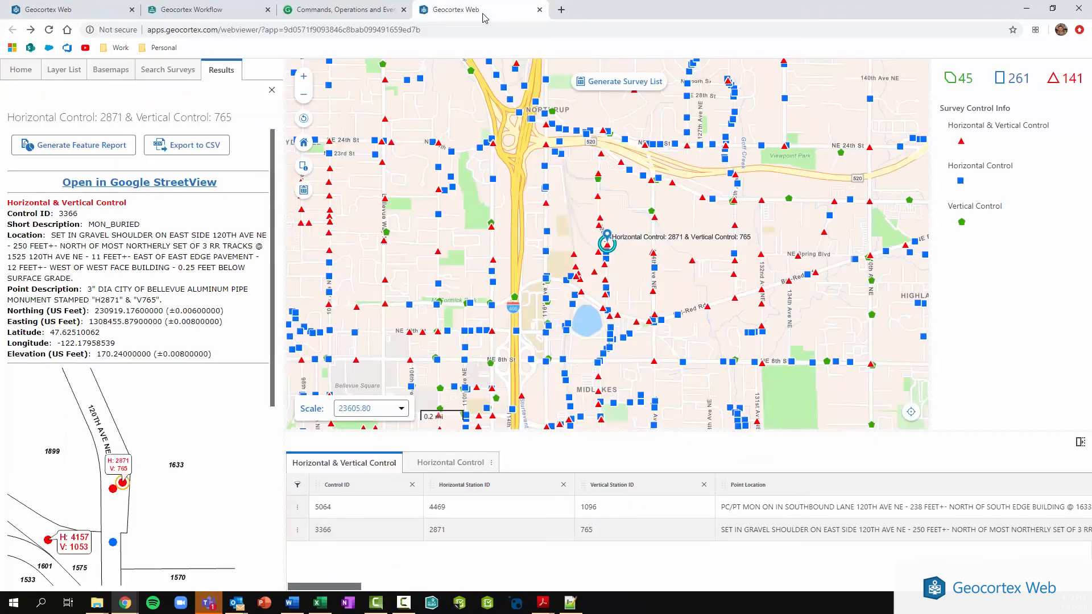
{"action": "left_click", "coordinate": [271, 91]}
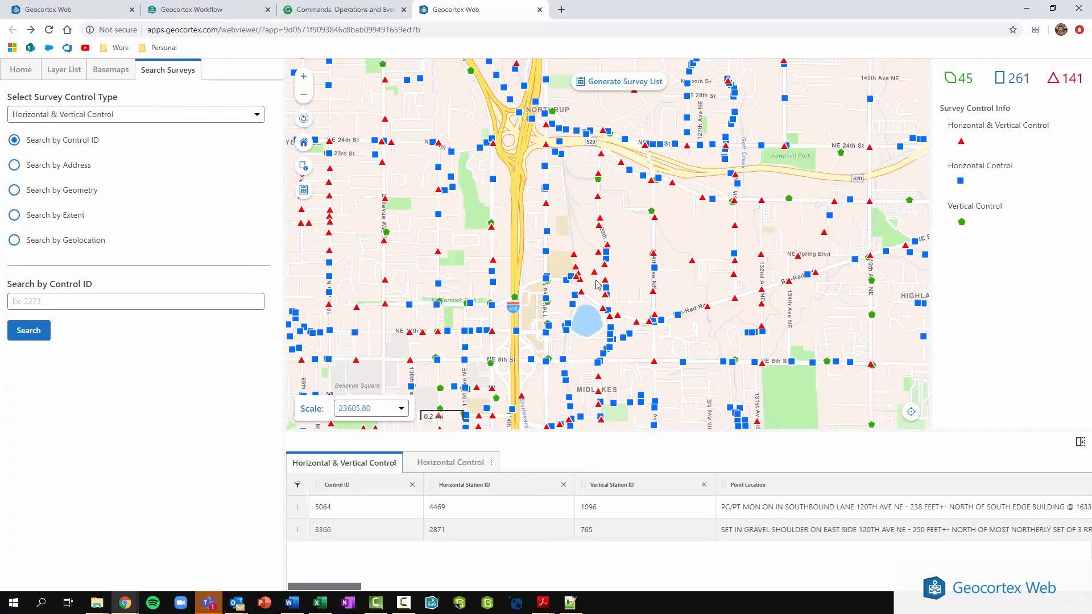
{"action": "scroll", "coordinate": [597, 284], "scroll_direction": "down", "scroll_amount": 1}
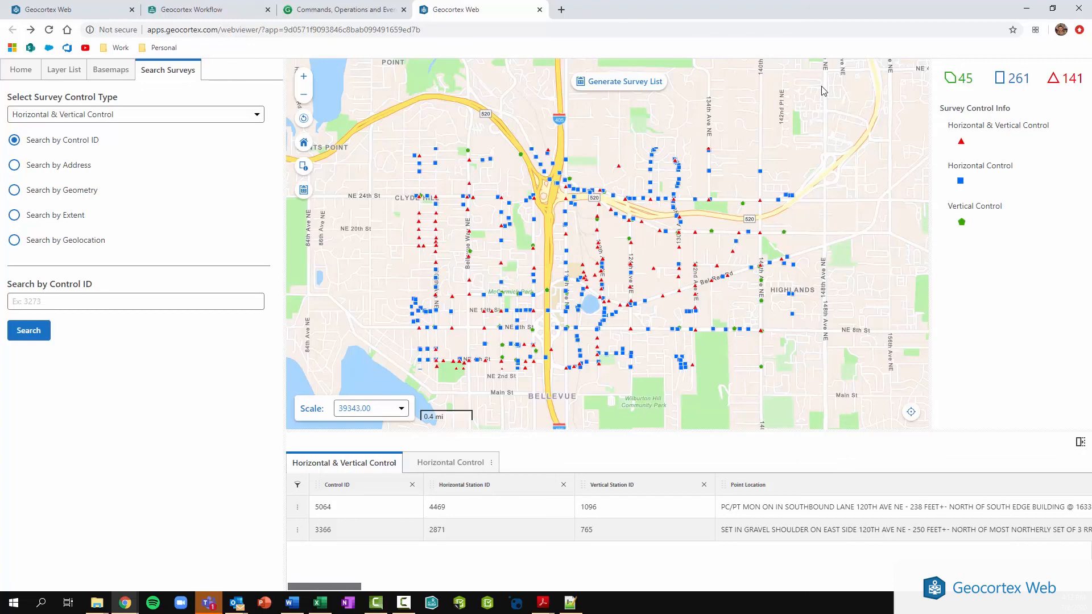
{"action": "scroll", "coordinate": [582, 284], "scroll_direction": "up", "scroll_amount": 1}
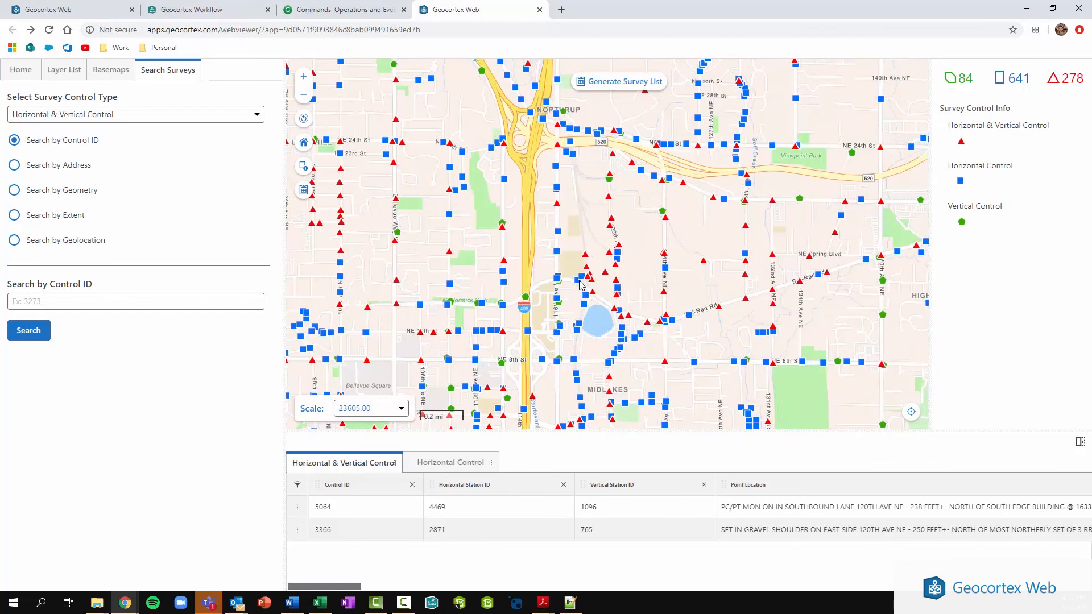
{"action": "scroll", "coordinate": [581, 285], "scroll_direction": "up", "scroll_amount": 1}
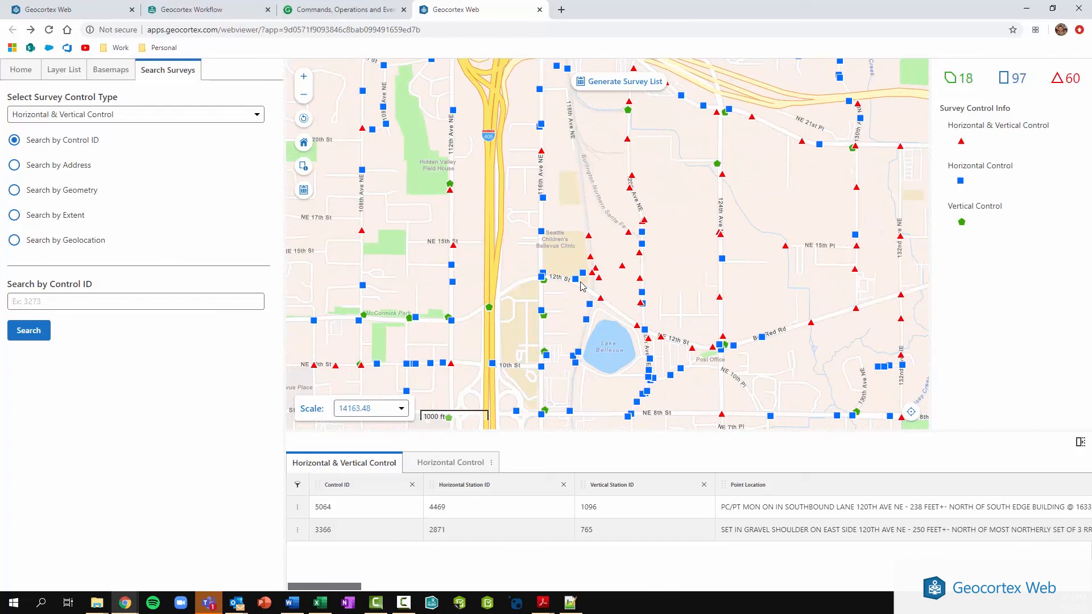
Step: Locate the record with Control ID 5064 from the Horizontal & Vertical Control table on the map and open its details
{"action": "mouse_move", "coordinate": [334, 512]}
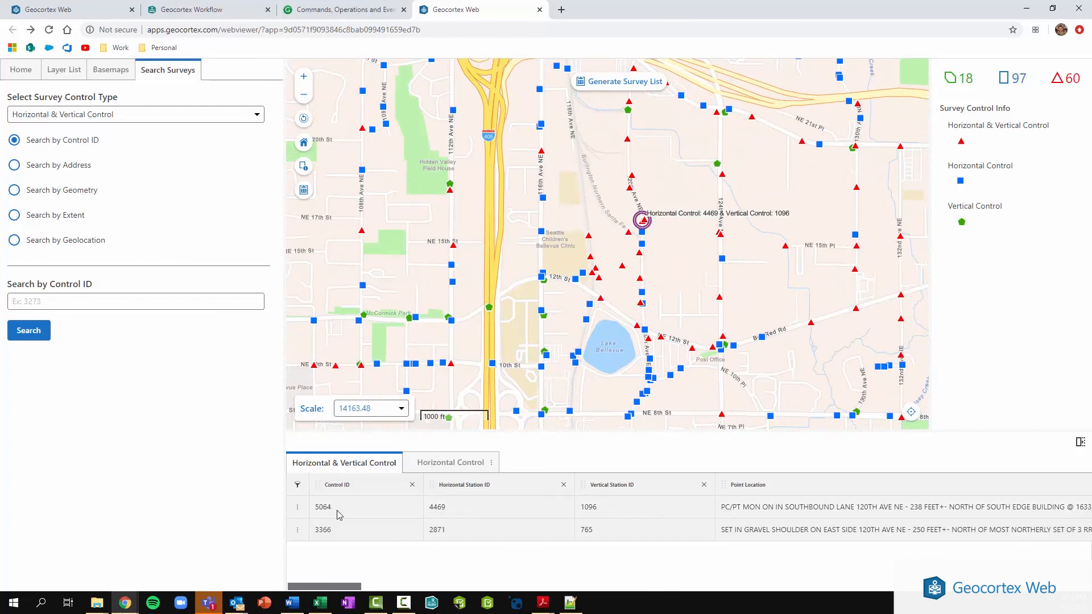
{"action": "left_click", "coordinate": [339, 514]}
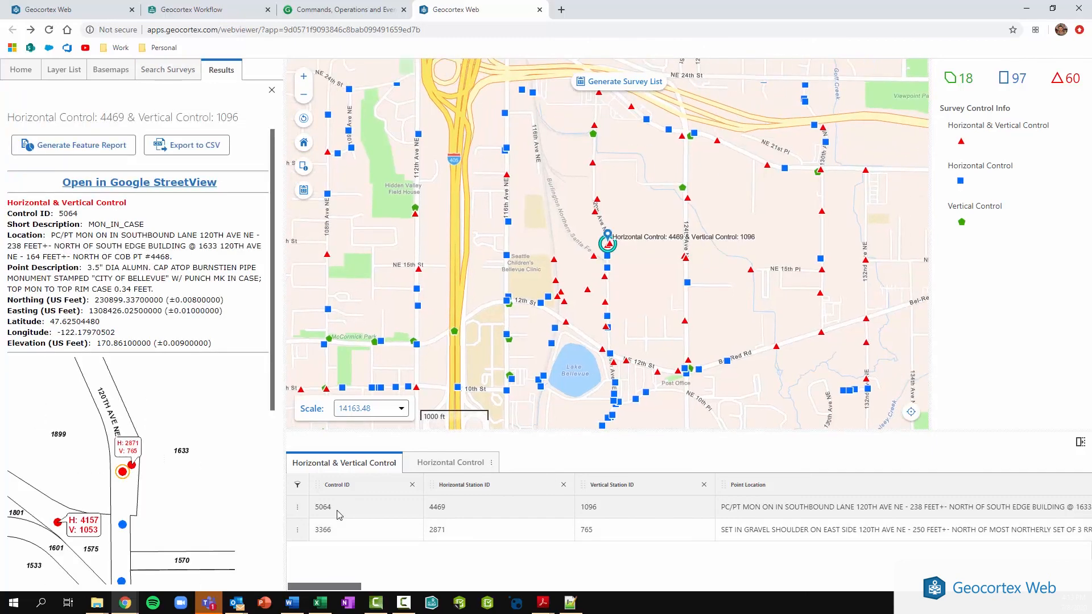